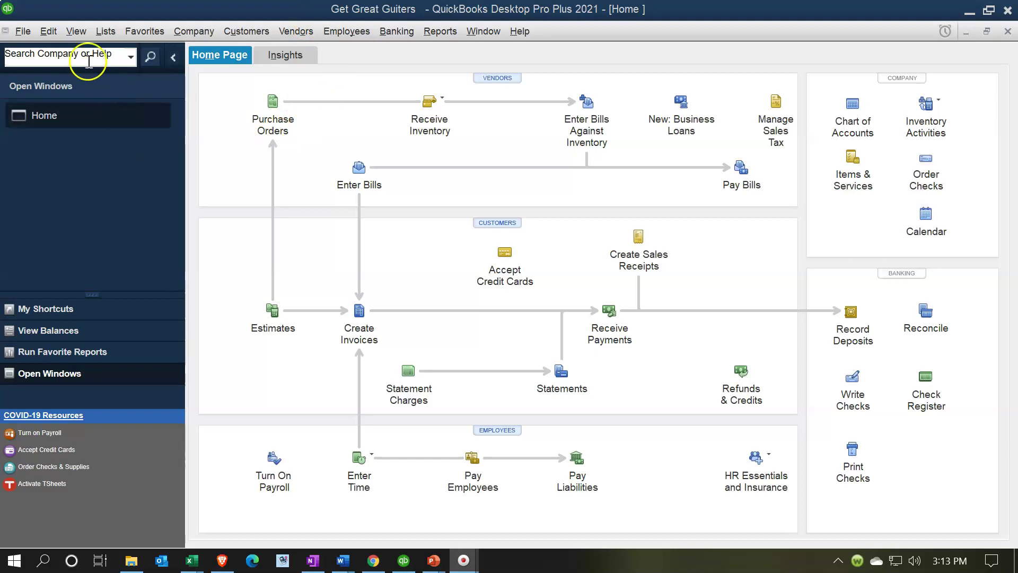
Bring the Beginning Balances workbook to the front from the open windows list
left_click(78, 35)
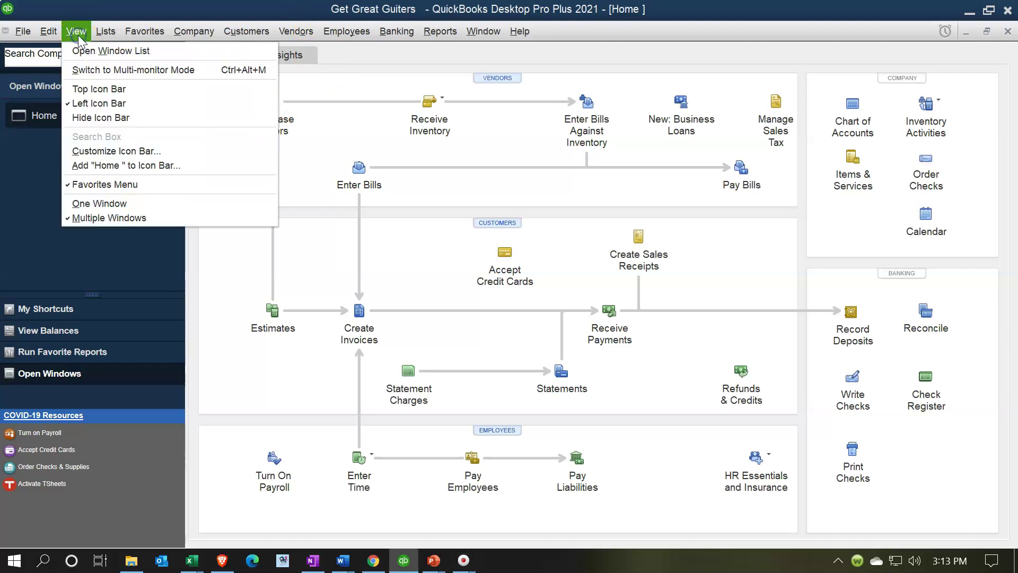
left_click(110, 51)
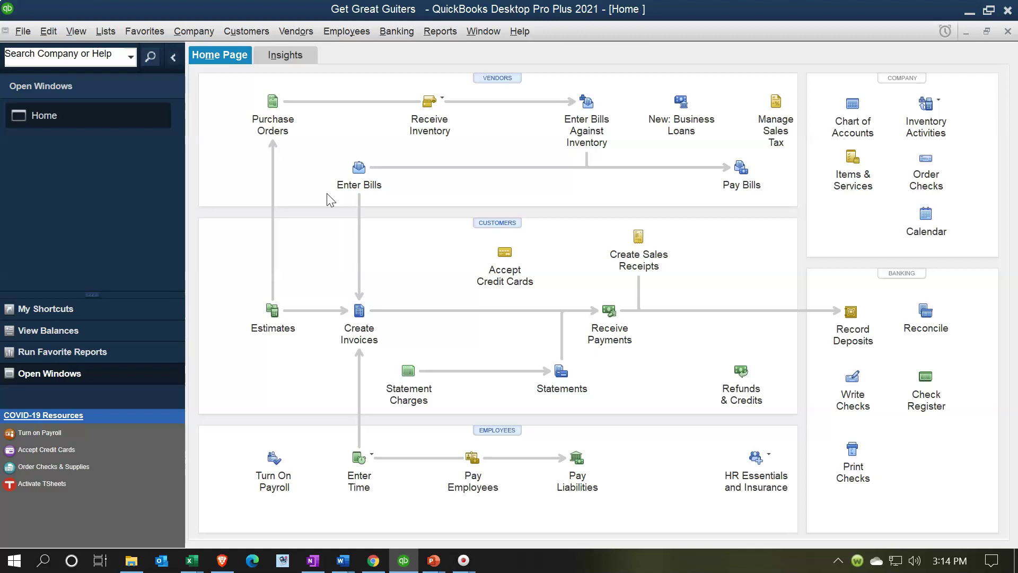
left_click(341, 191)
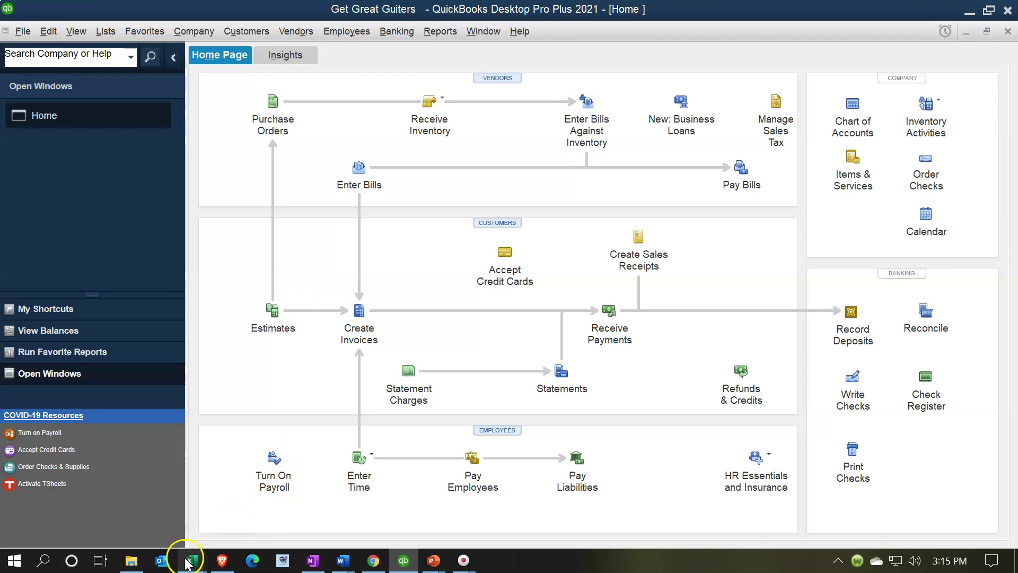
mouse_move(187, 564)
left_click(151, 501)
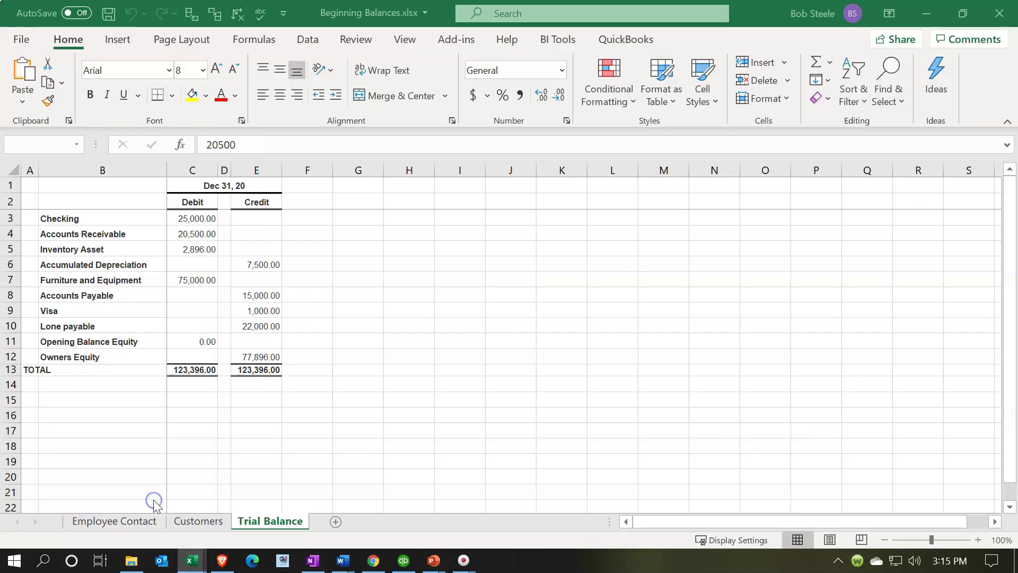
Review the 15,000 Accounts Payable credit and 77,896 Owners Equity credit, then minimize Excel
left_click(263, 238)
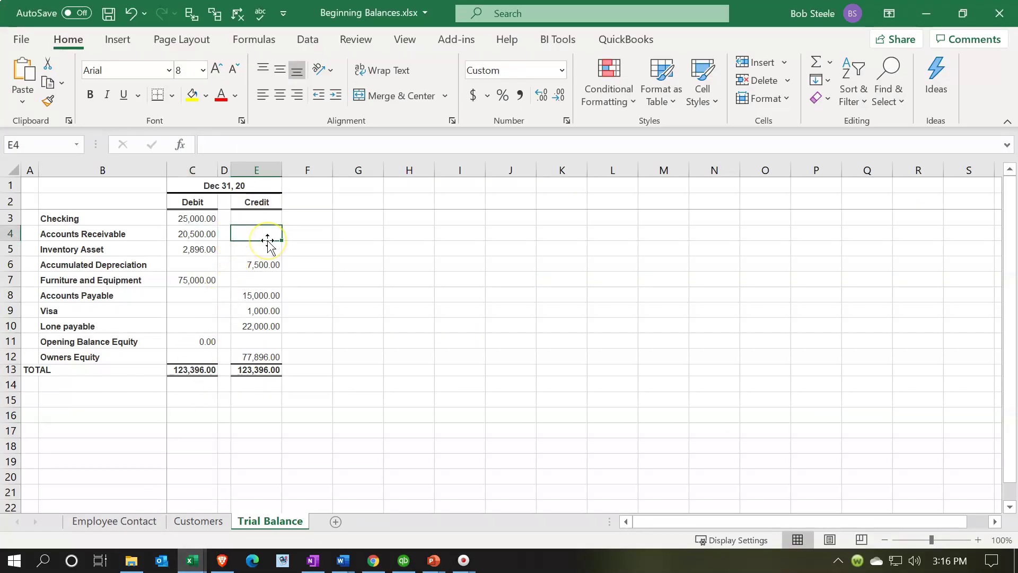
left_click(207, 289)
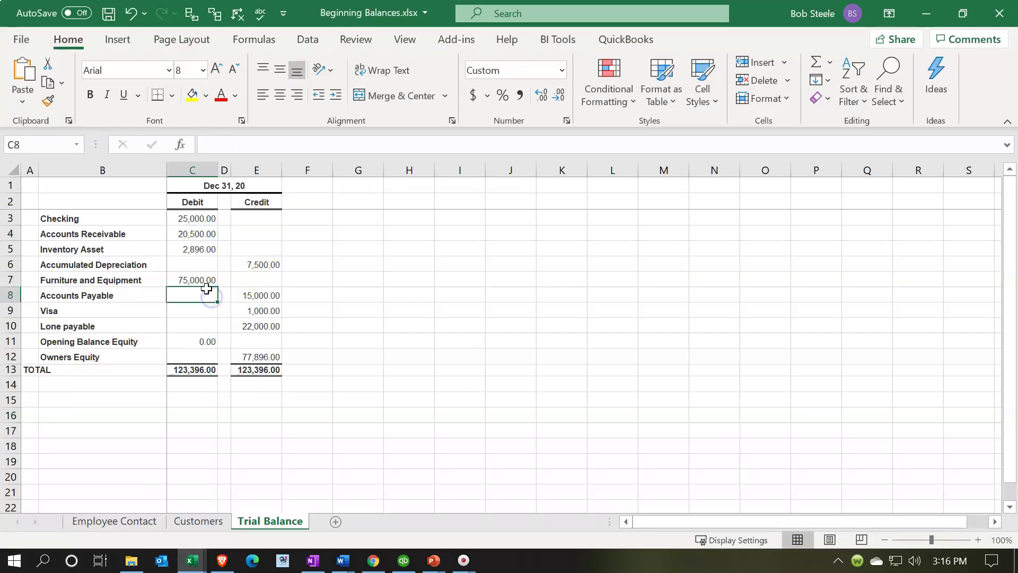
key("Right")
key("Right")
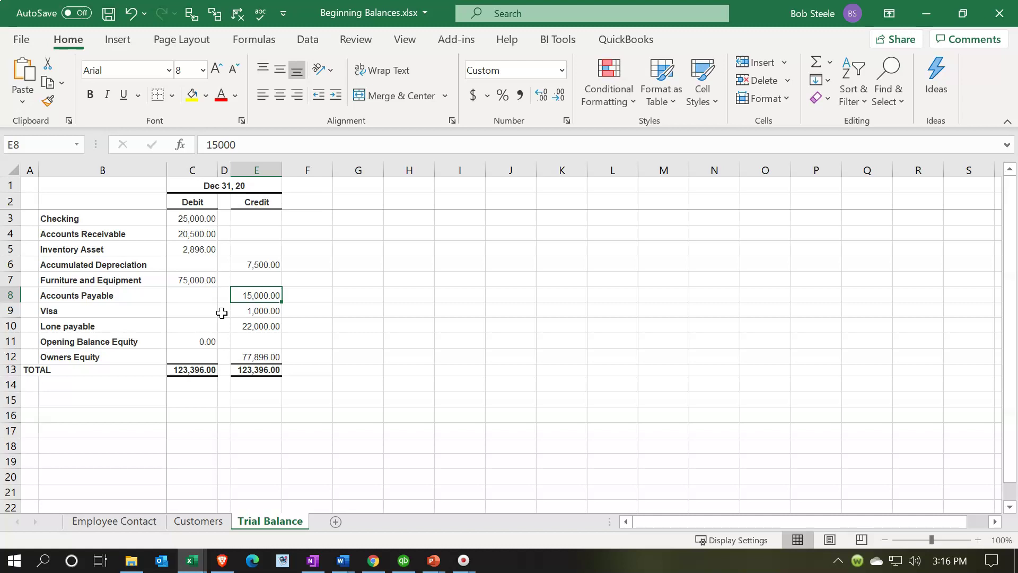
left_click(245, 354)
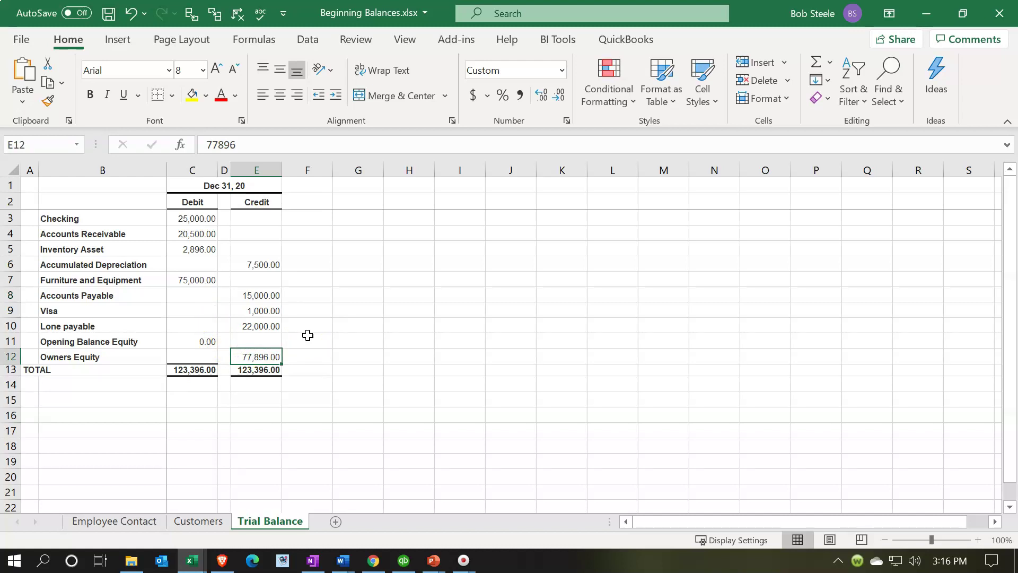
left_click(253, 297)
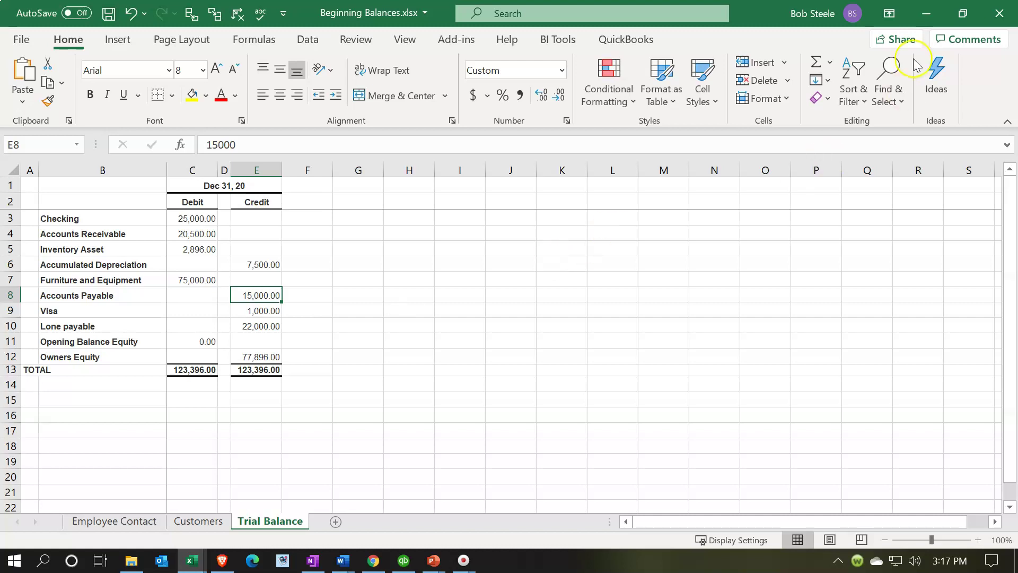
left_click(926, 13)
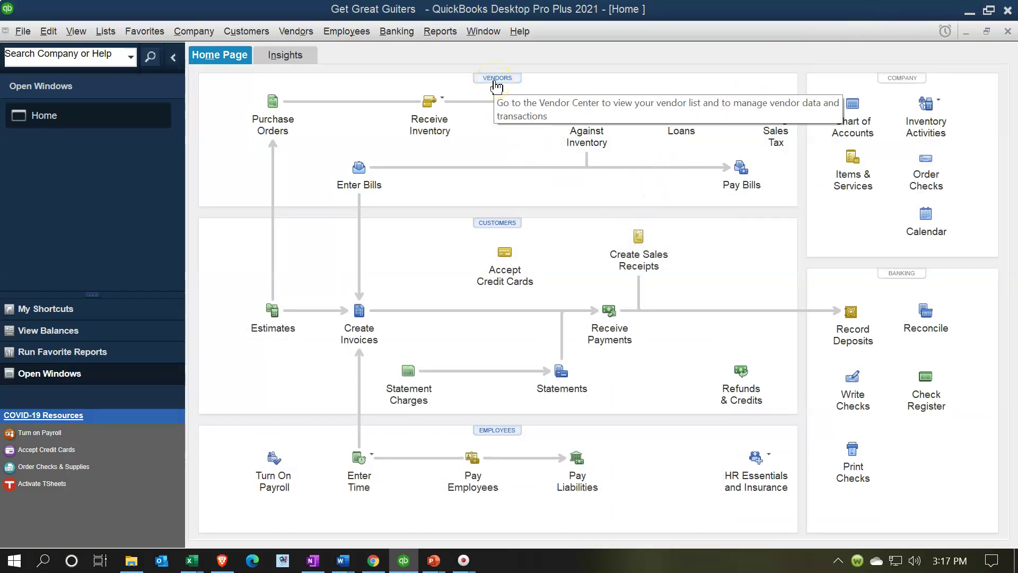
Open the Vendor Center, collapse the left icon bar, and widen the vendor list
left_click(304, 34)
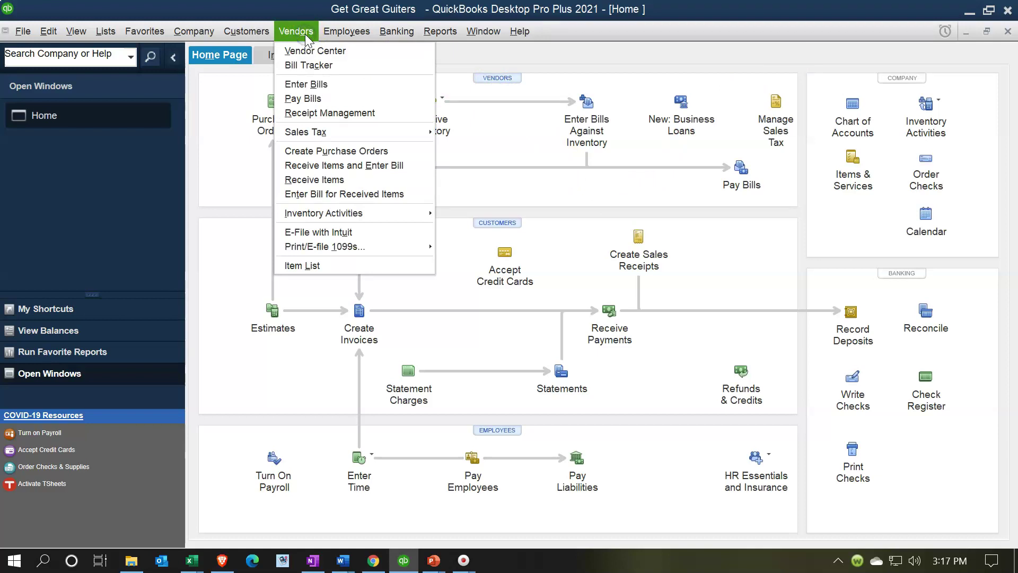
left_click(356, 54)
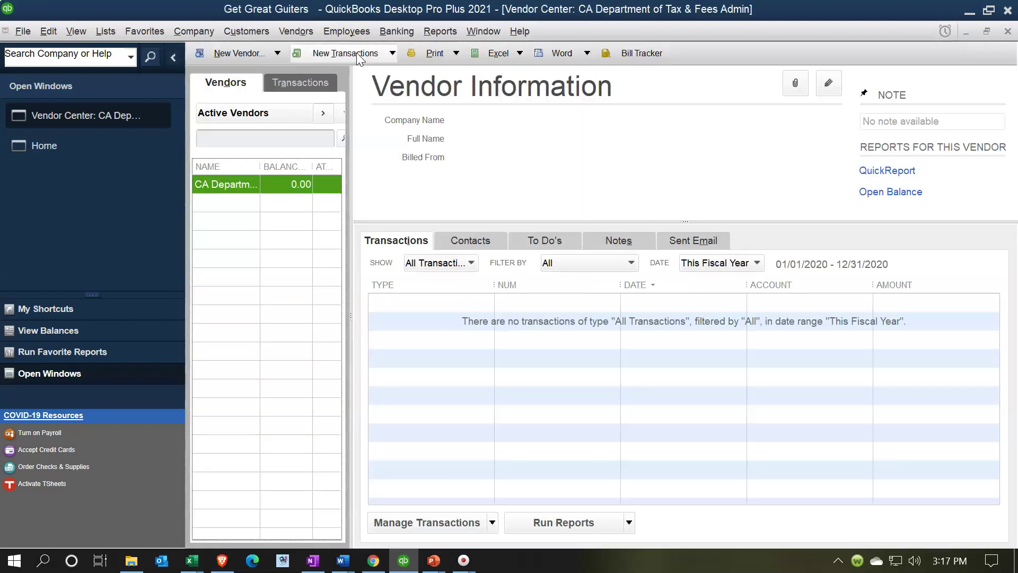
left_click(292, 205)
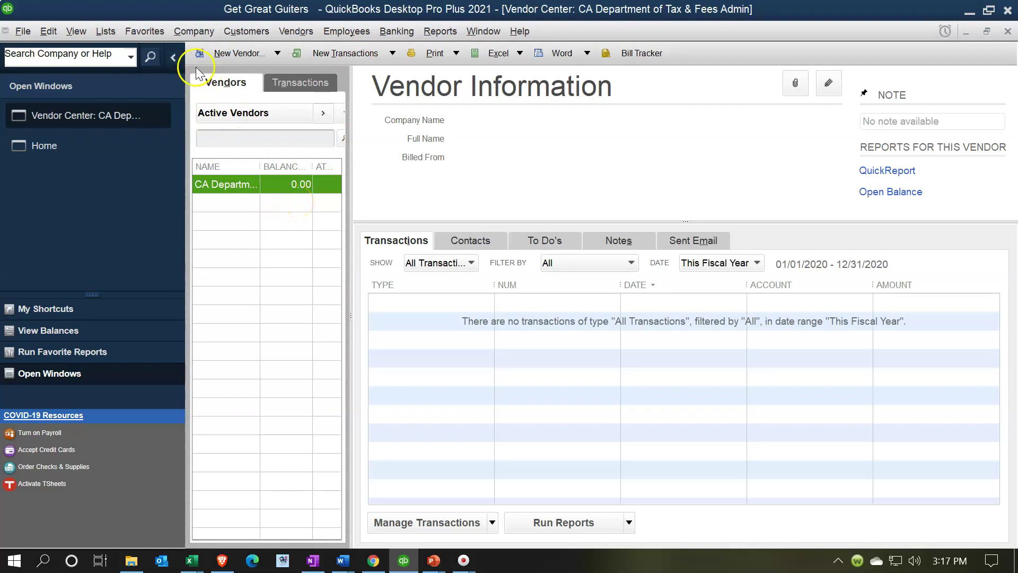
left_click(171, 63)
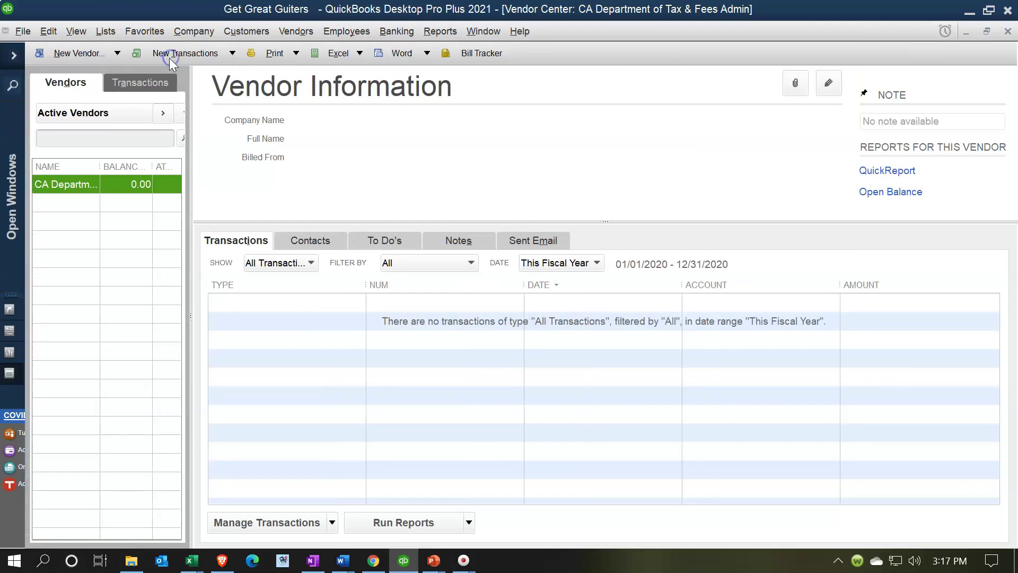
left_click_drag(188, 293, 247, 314)
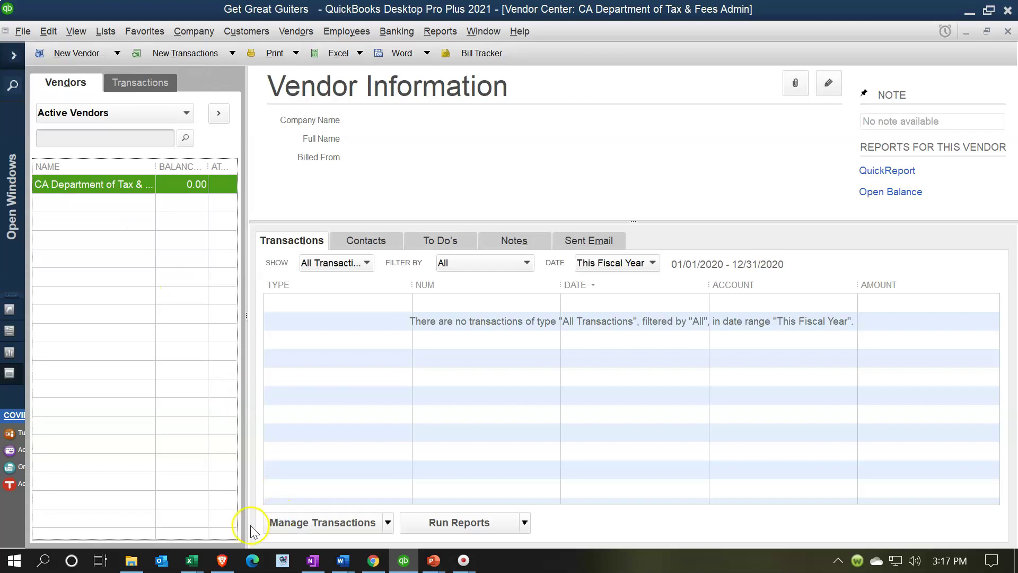
Bring the Vendor Beginning Balance workbook forward in Excel
left_click(195, 560)
left_click(268, 512)
left_click(232, 252)
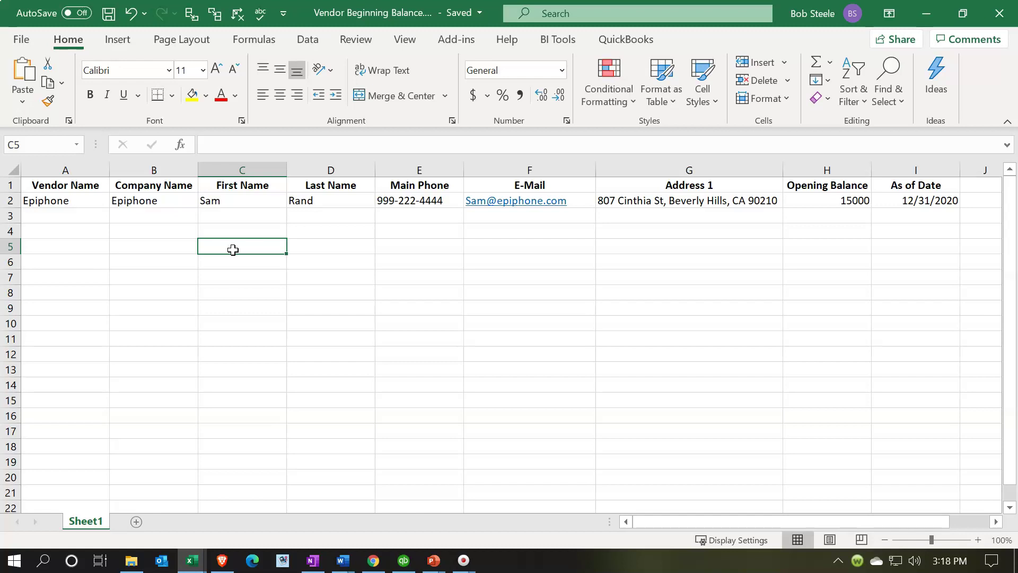
Step through the vendor sheet headers from Vendor Name to As of Date, then return to QuickBooks
left_click(87, 186)
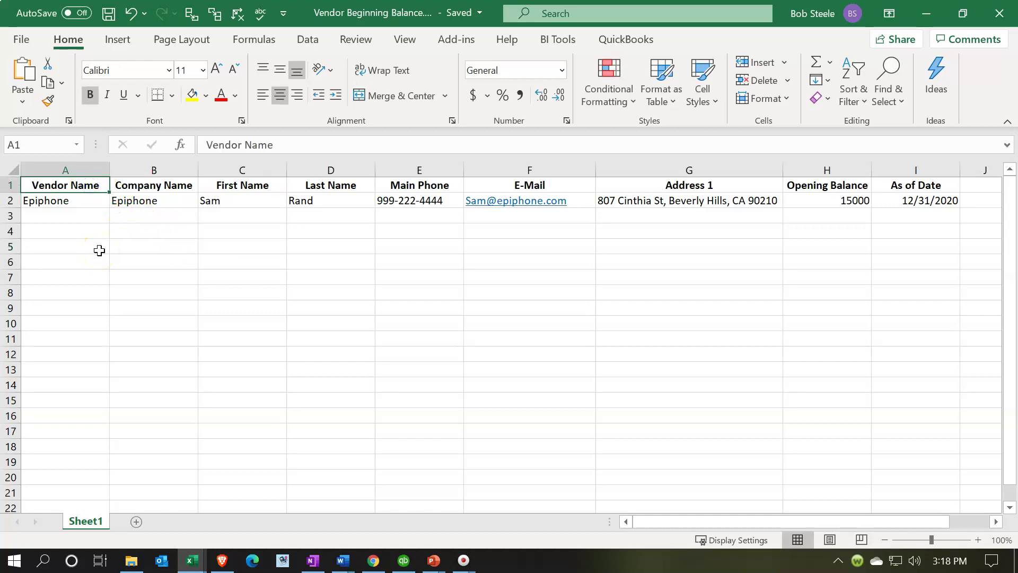
key("Right")
key("Right")
key("Right")
key("Right")
key("Right")
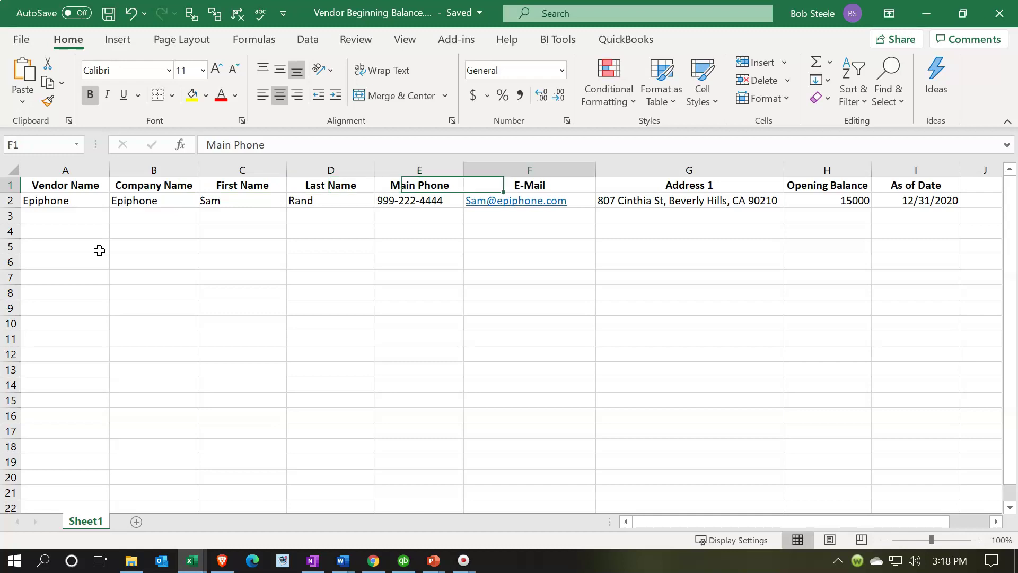
key("Right")
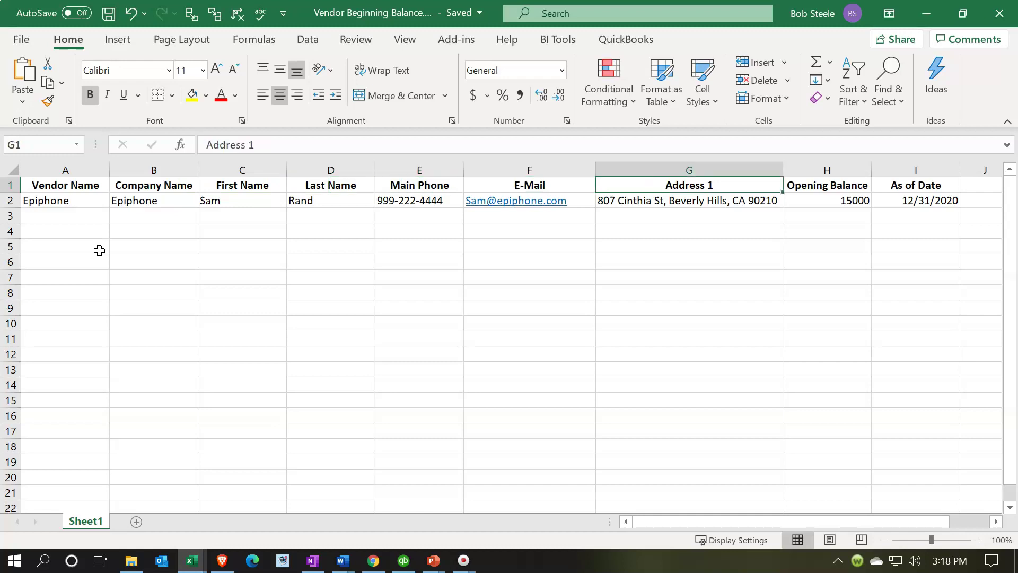
key("Right")
key("Right")
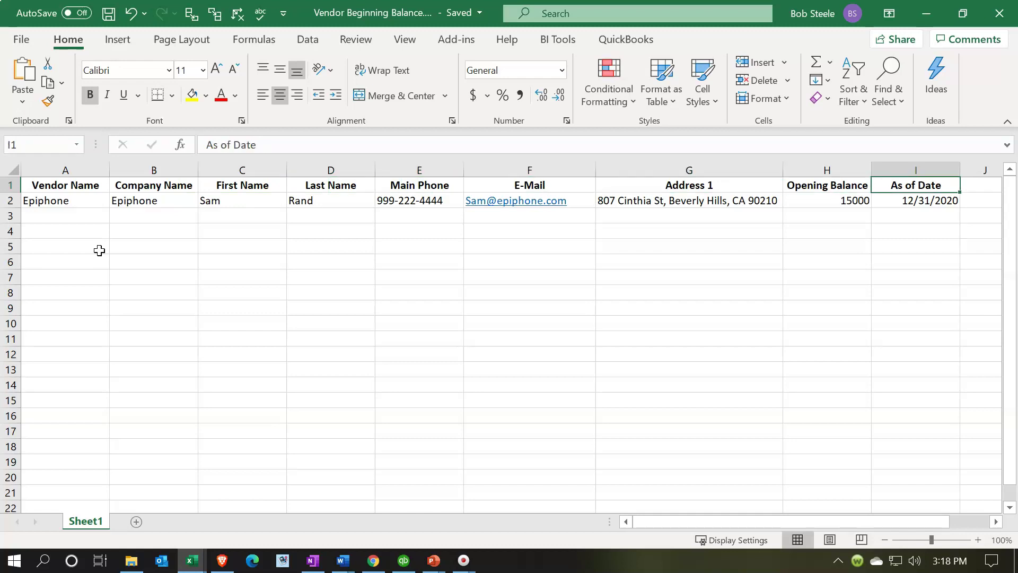
key("Left")
key("Left")
key("Home")
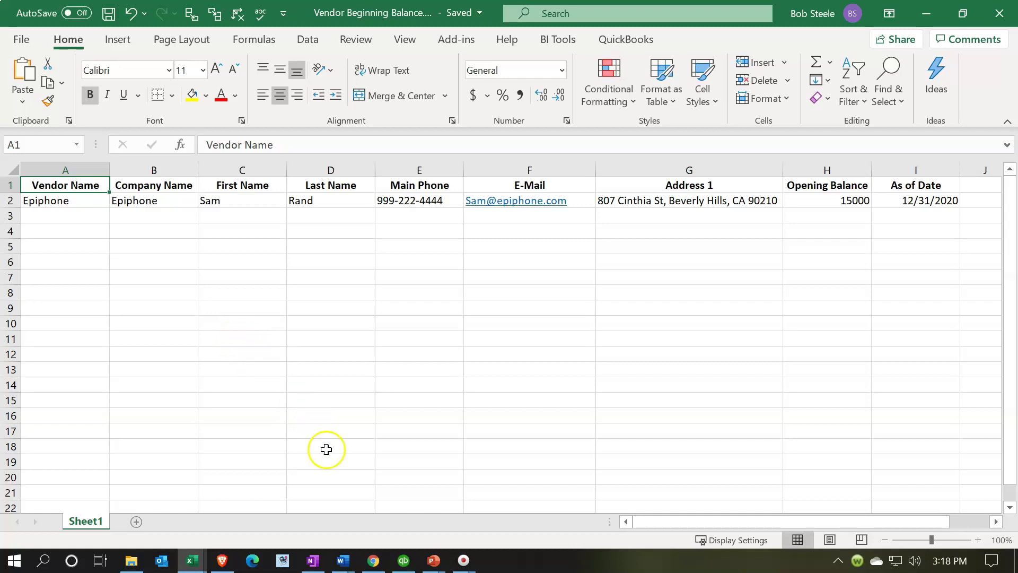
left_click(403, 560)
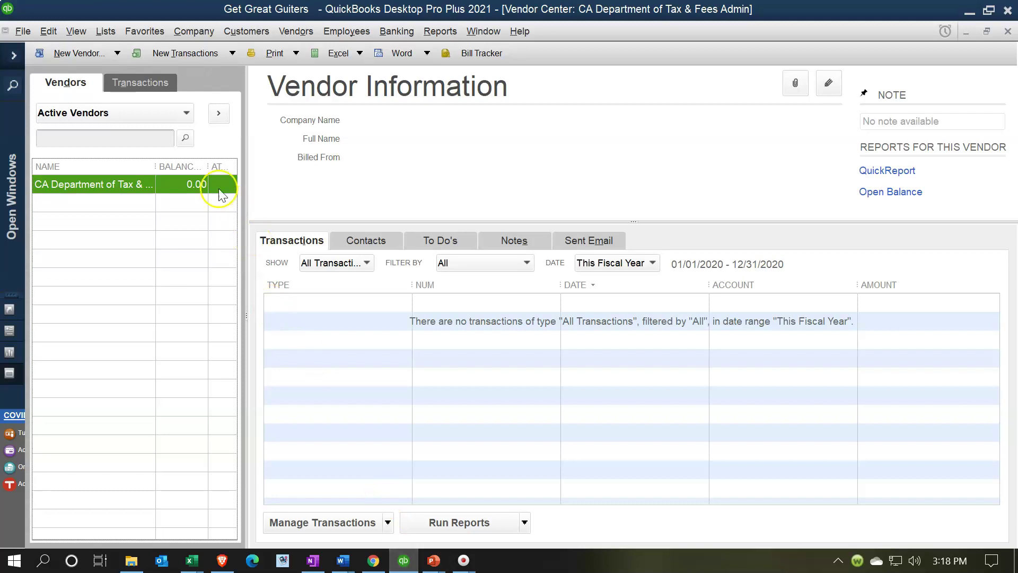
Choose New Vendor from the Vendor Center's New Vendor dropdown
left_click(116, 55)
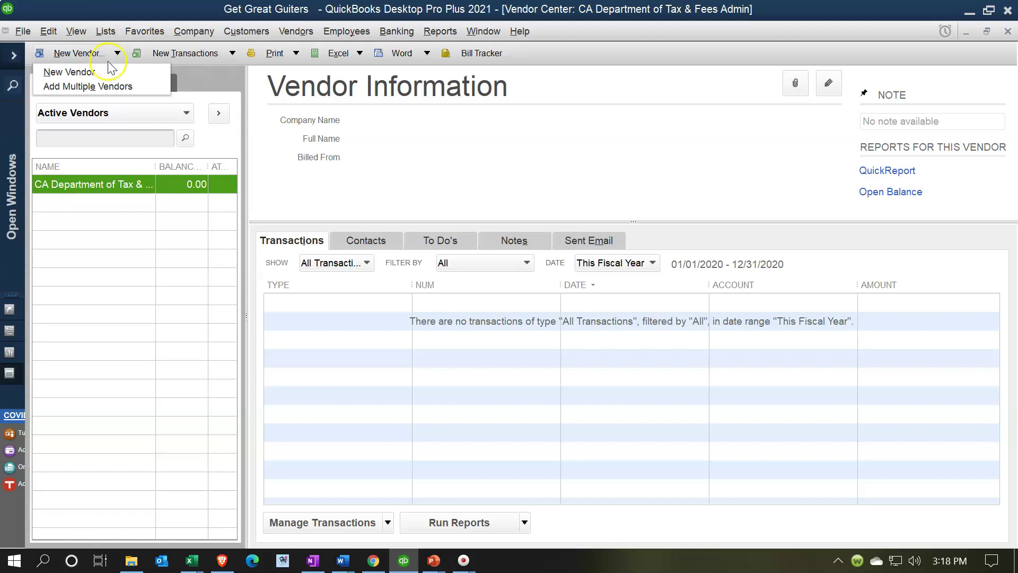
left_click(93, 73)
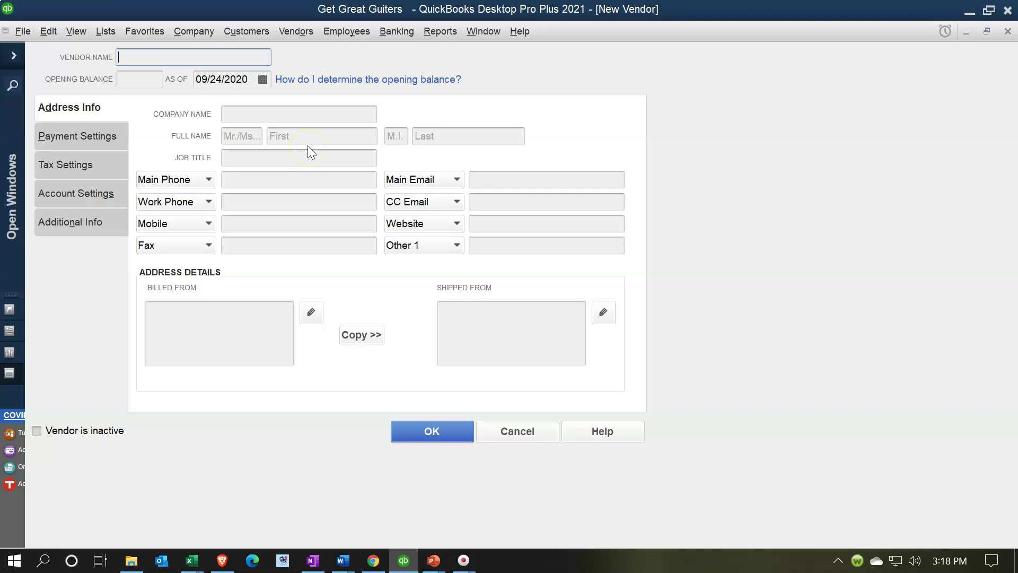
left_click(290, 143)
Discard the New Vendor form and open Add Multiple Vendors for Active Vendors
left_click(1008, 31)
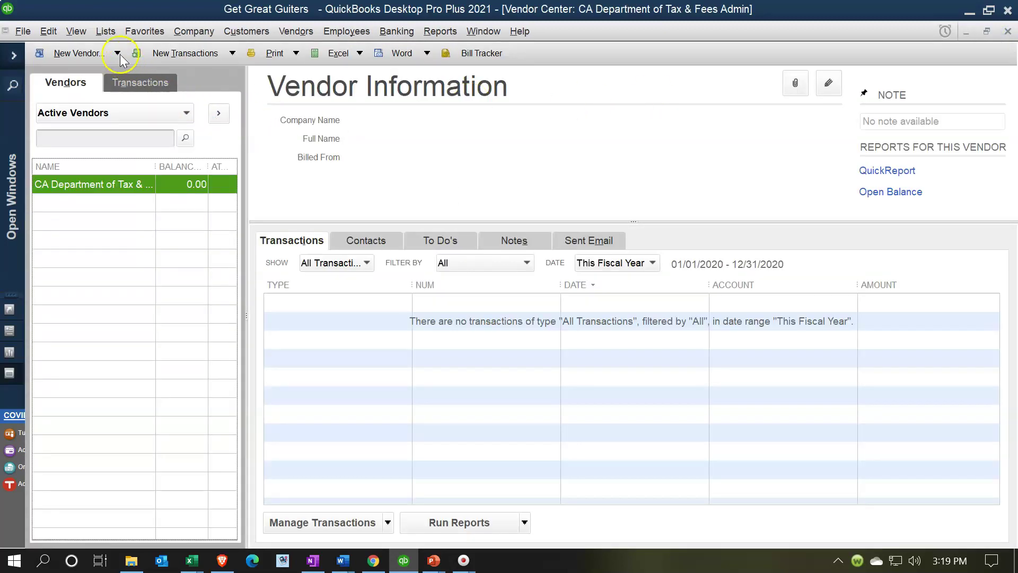
left_click(117, 53)
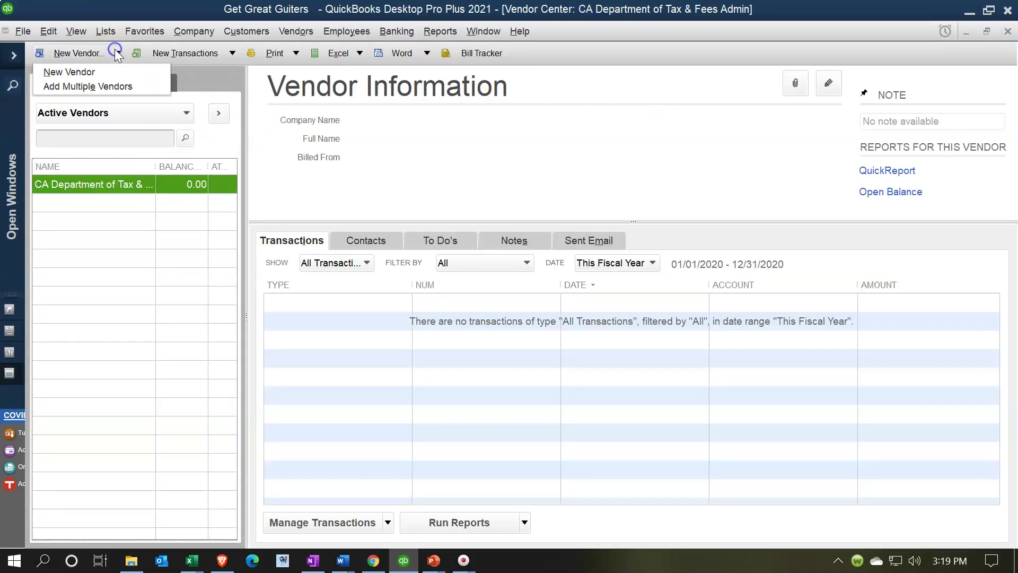
left_click(118, 87)
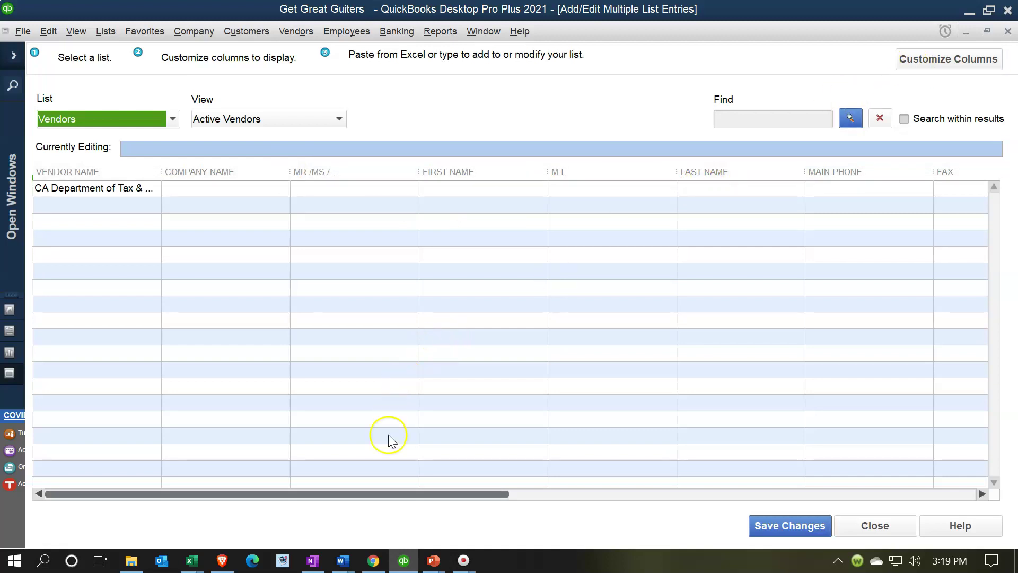
left_click(204, 557)
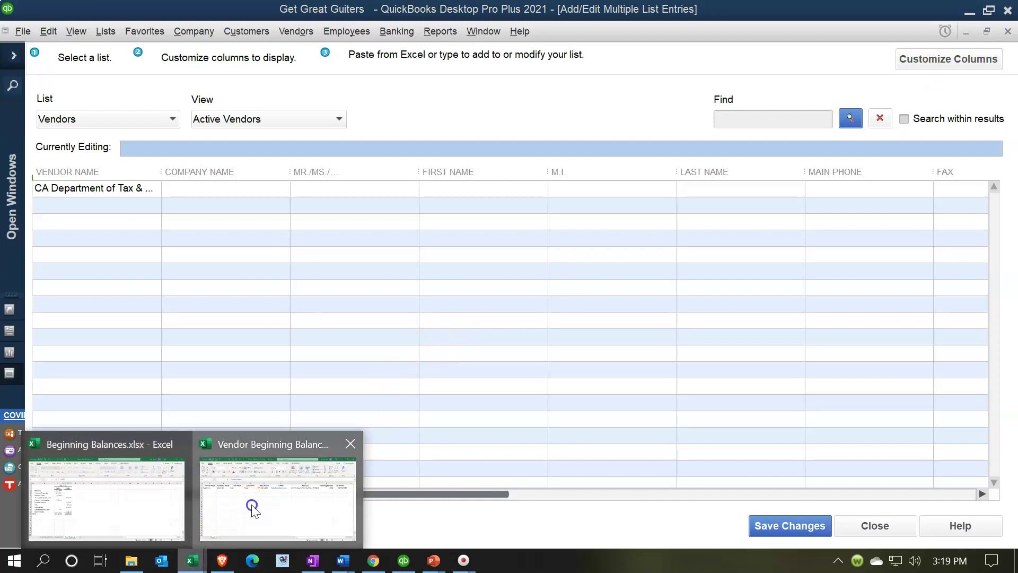
Check the Epiphone row in the vendor workbook, hide Excel, and close the multiple-entry list
left_click(257, 510)
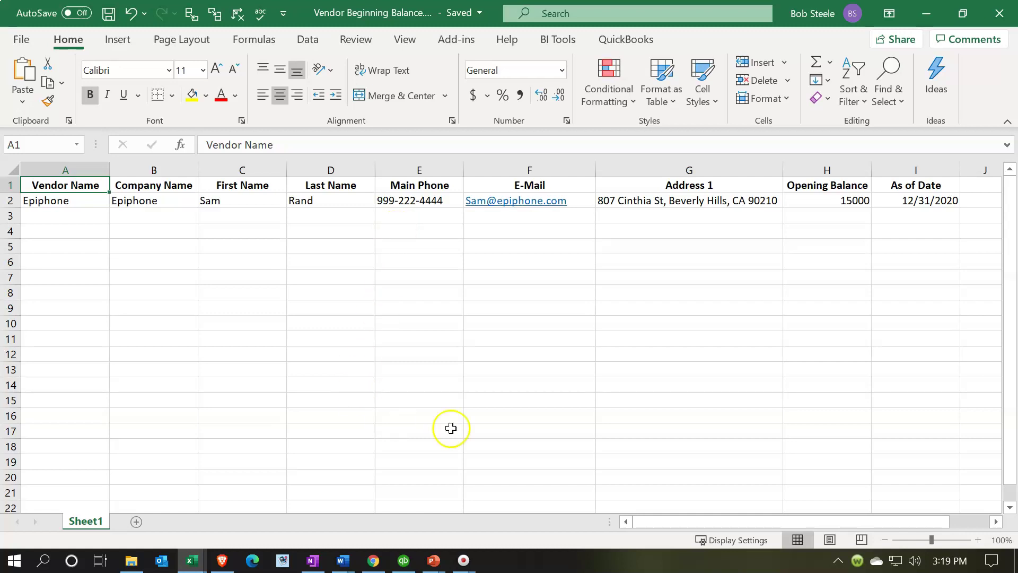
left_click(367, 561)
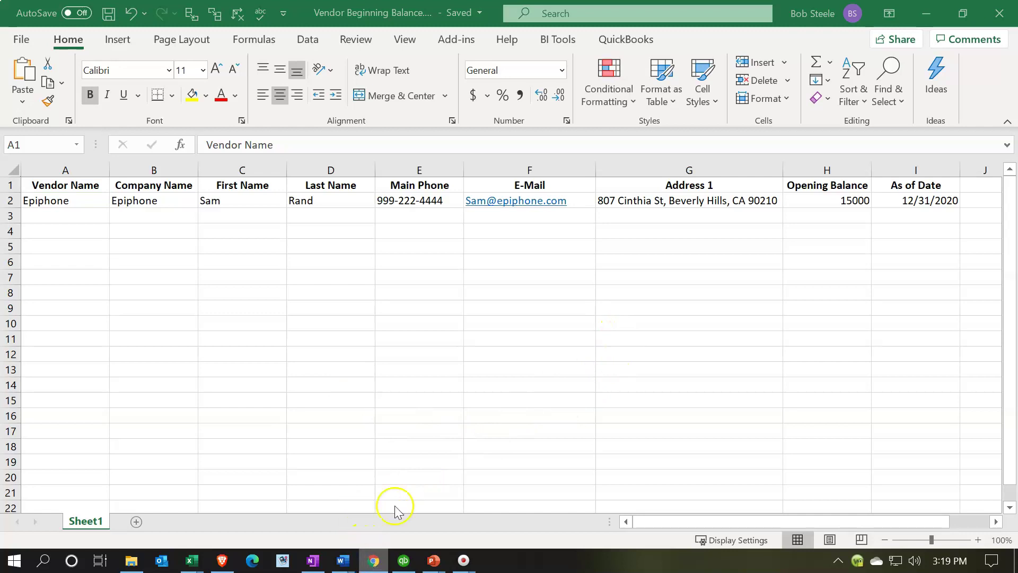
left_click(926, 13)
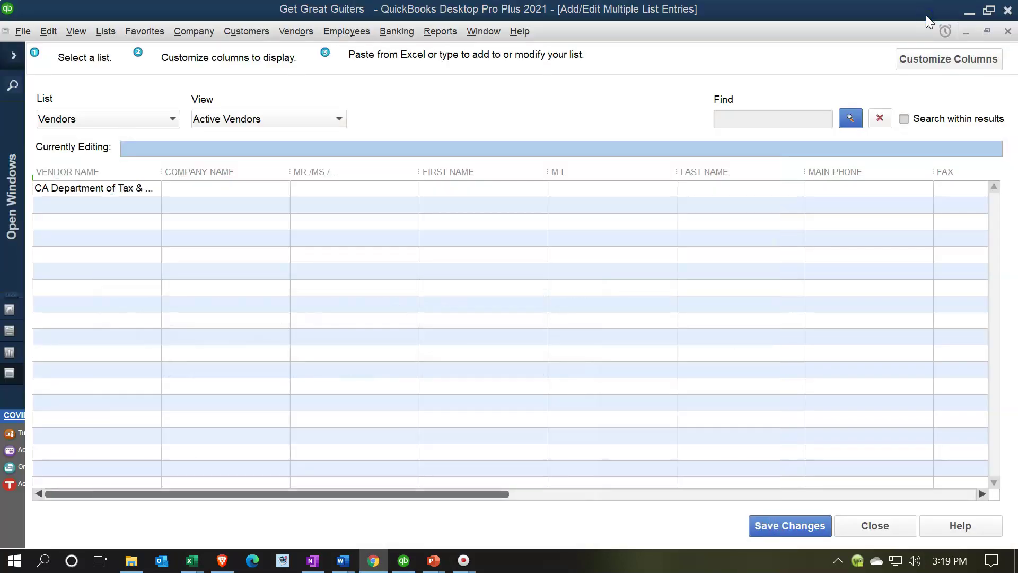
left_click(1008, 32)
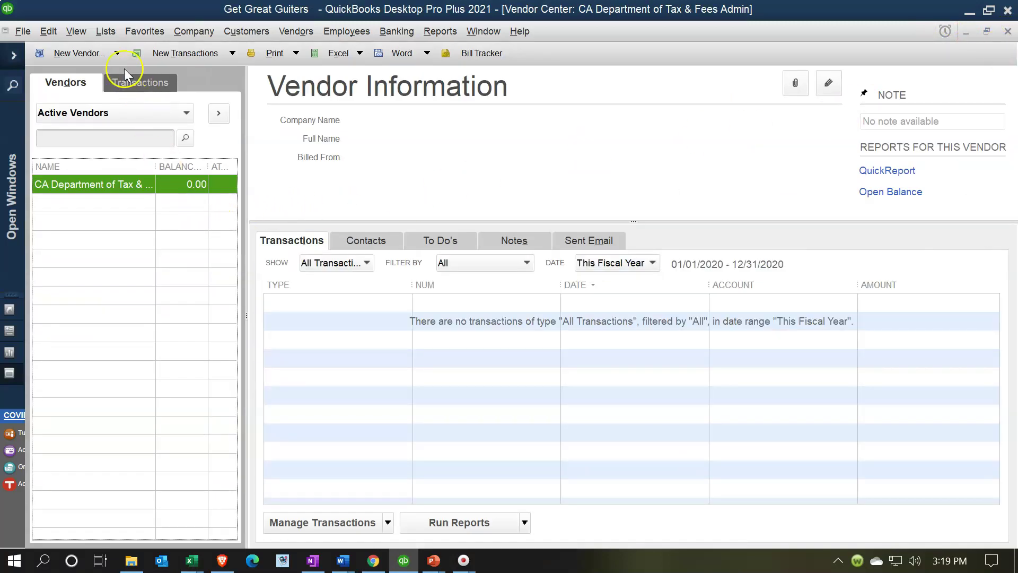
left_click(115, 53)
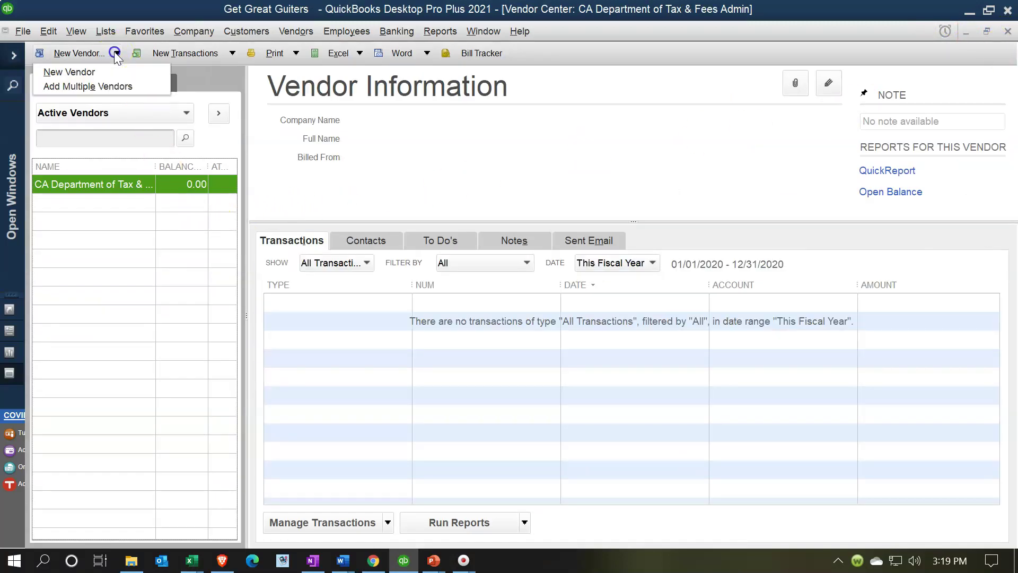
Start a blank New Vendor form and bring the Vendor Beginning Balance workbook to the front
left_click(89, 71)
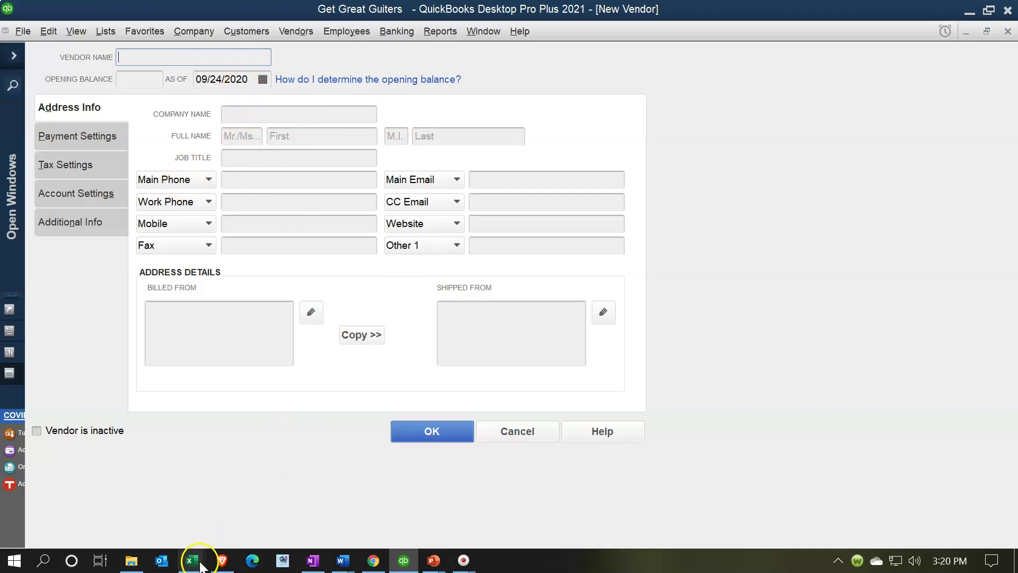
mouse_move(200, 565)
left_click(239, 518)
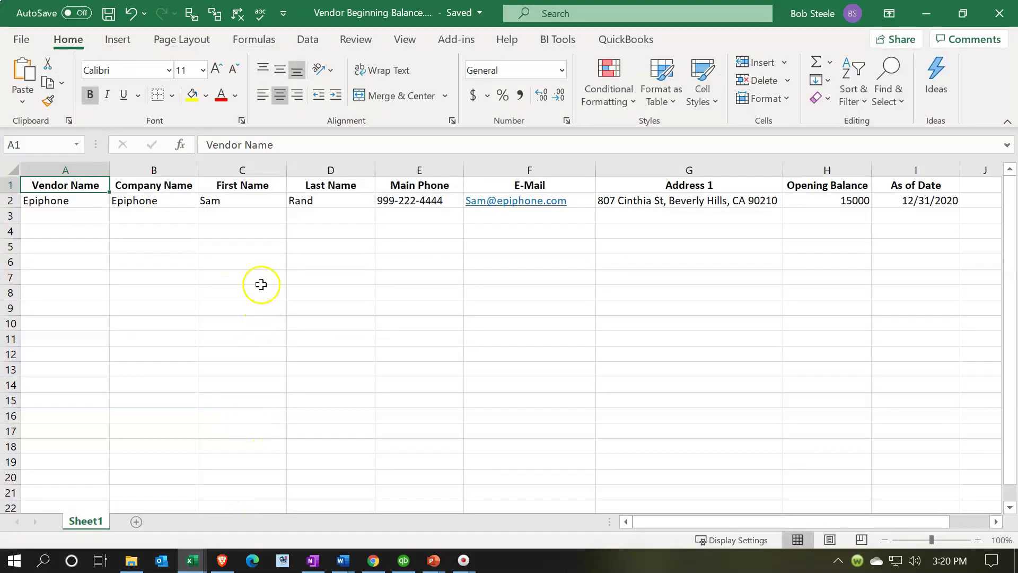
Review Epiphone's vendor name, company, contact name, phone and e-mail cells in row 2
left_click(261, 280)
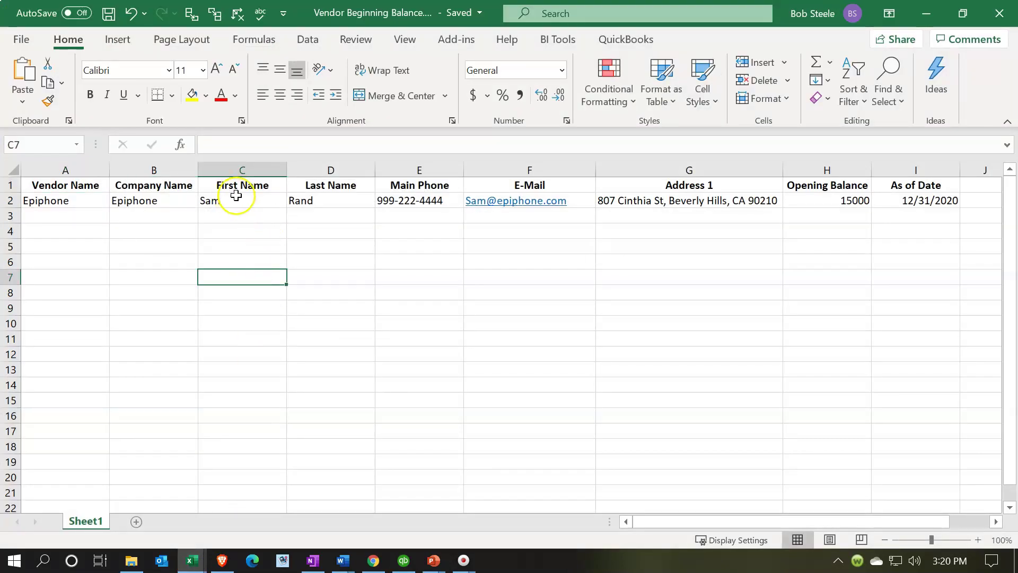
left_click(53, 200)
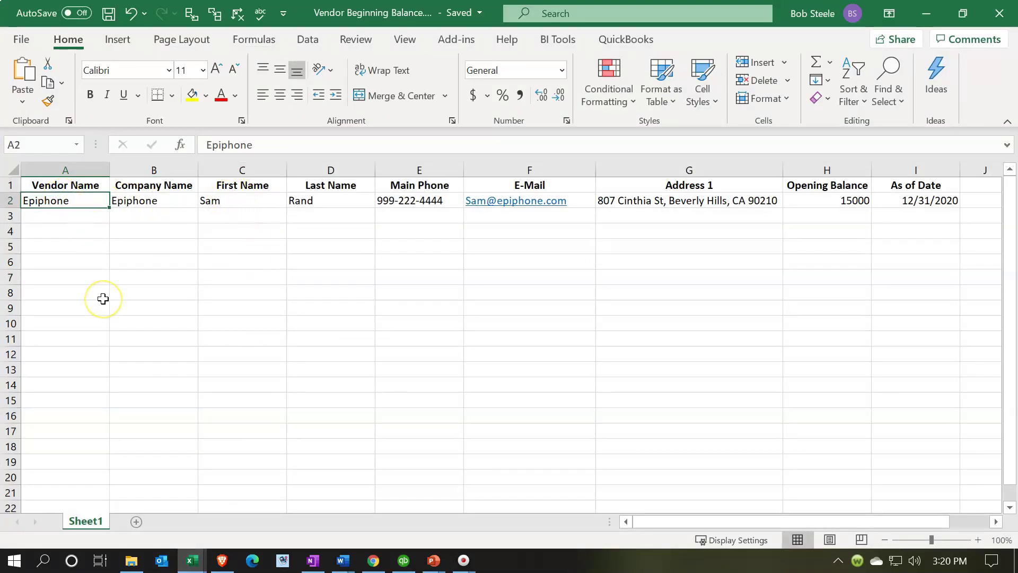
key("Right")
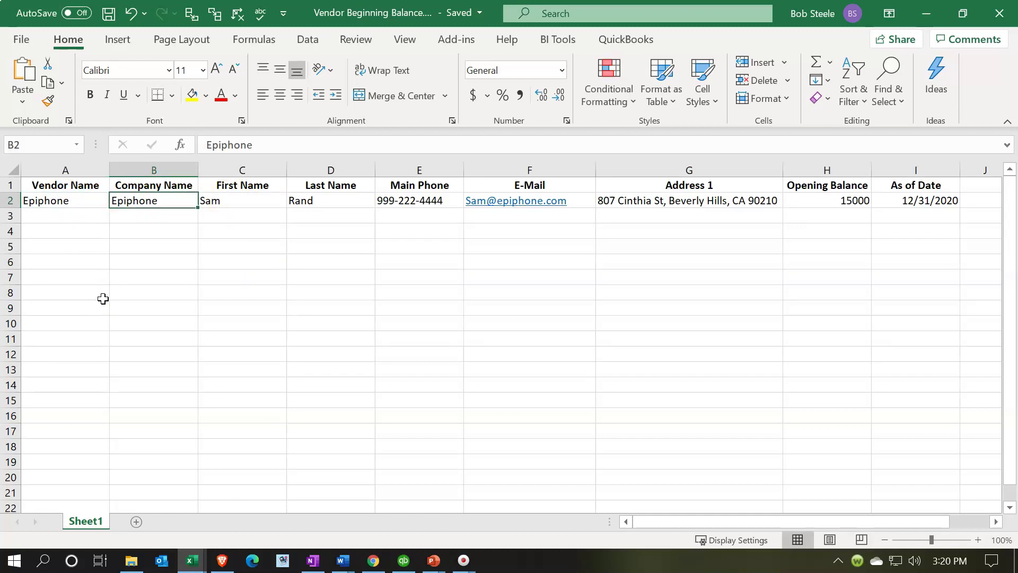
key("Right")
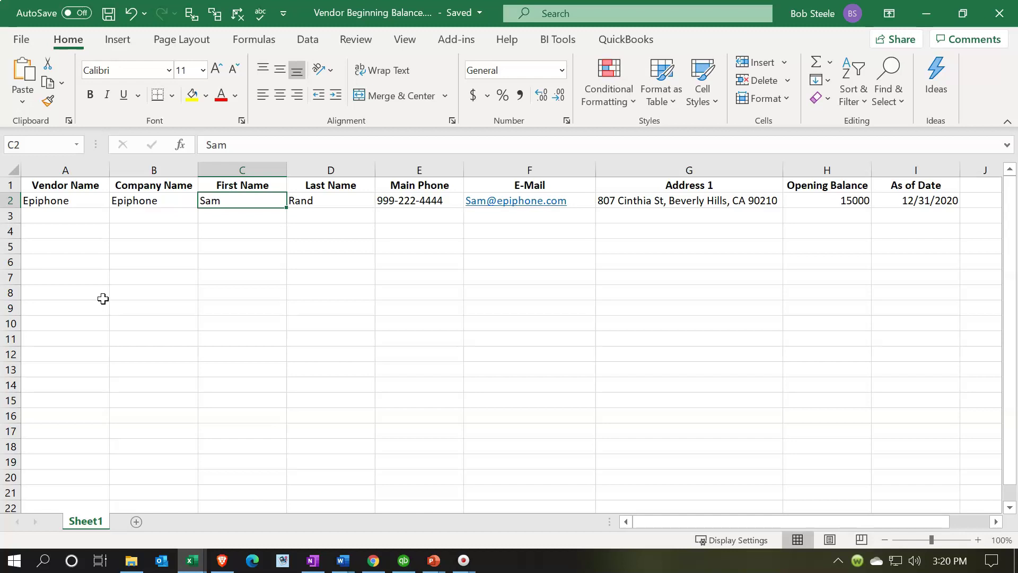
key("Right")
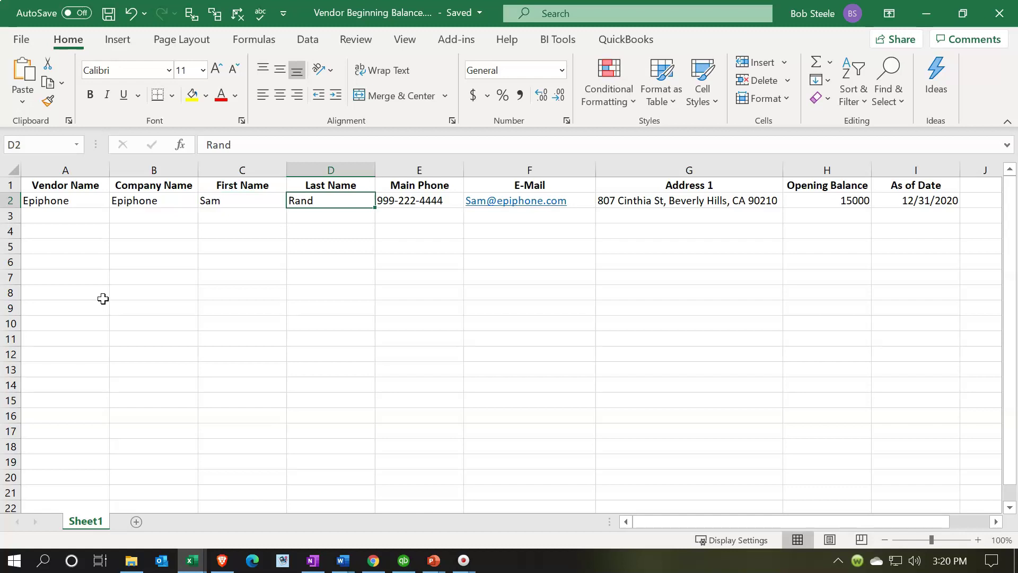
key("Right")
key("Right")
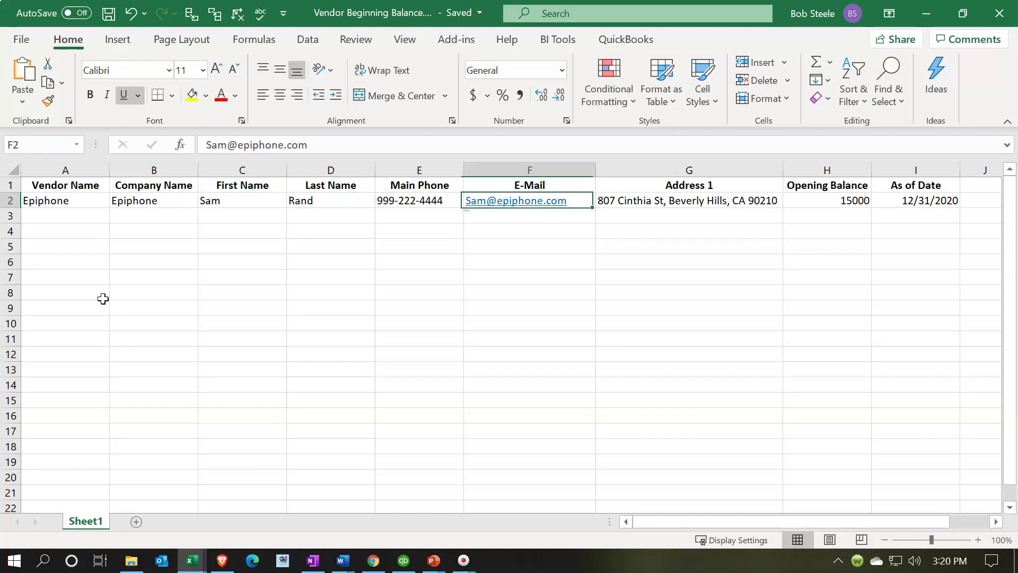
key("Right")
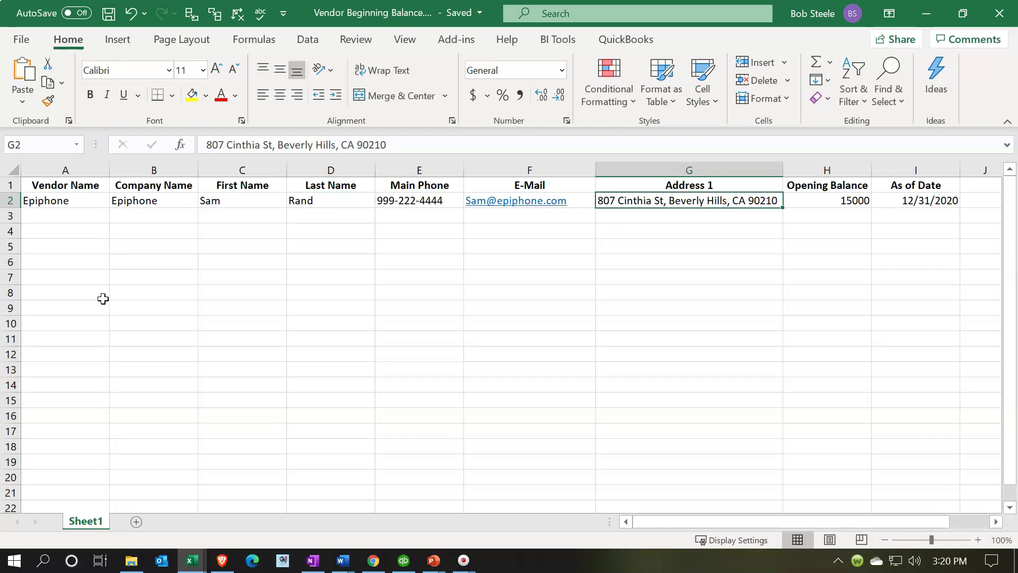
Check the address, 15000 opening balance and 12/31/2020 date, then shrink Excel to reveal QuickBooks
key("Right")
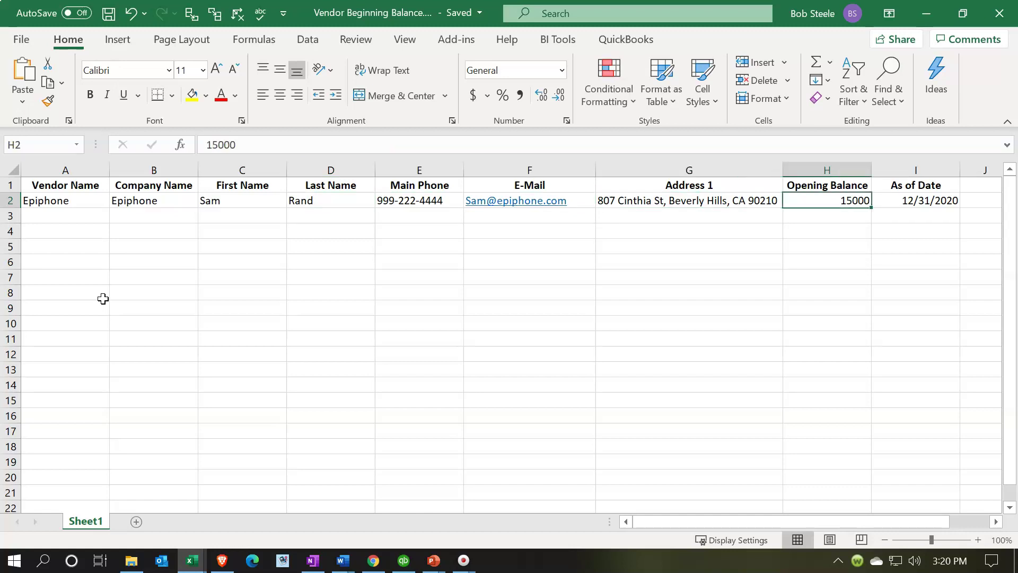
key("Left")
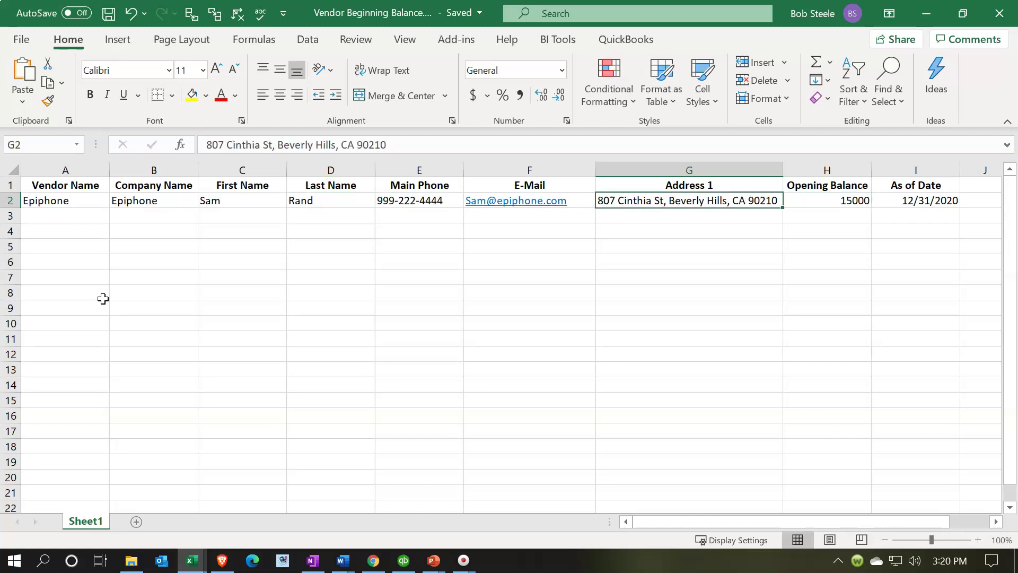
key("Right")
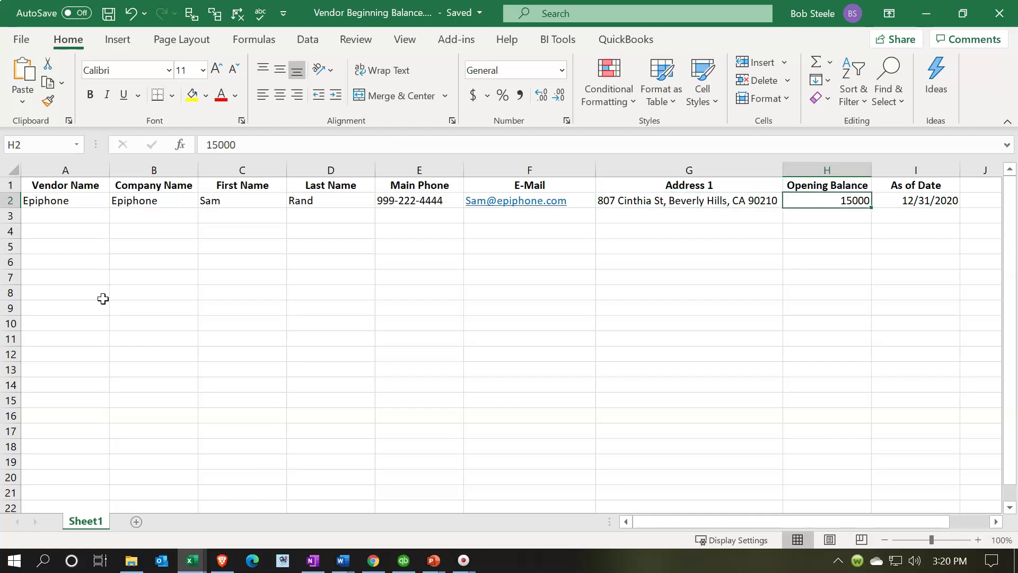
key("Right")
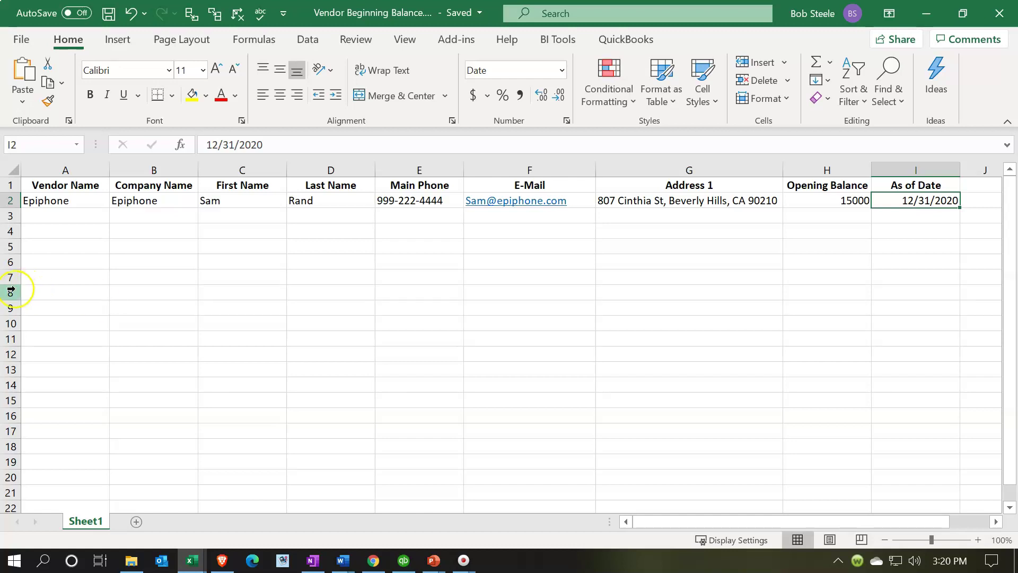
left_click_drag(411, 14, 1017, 142)
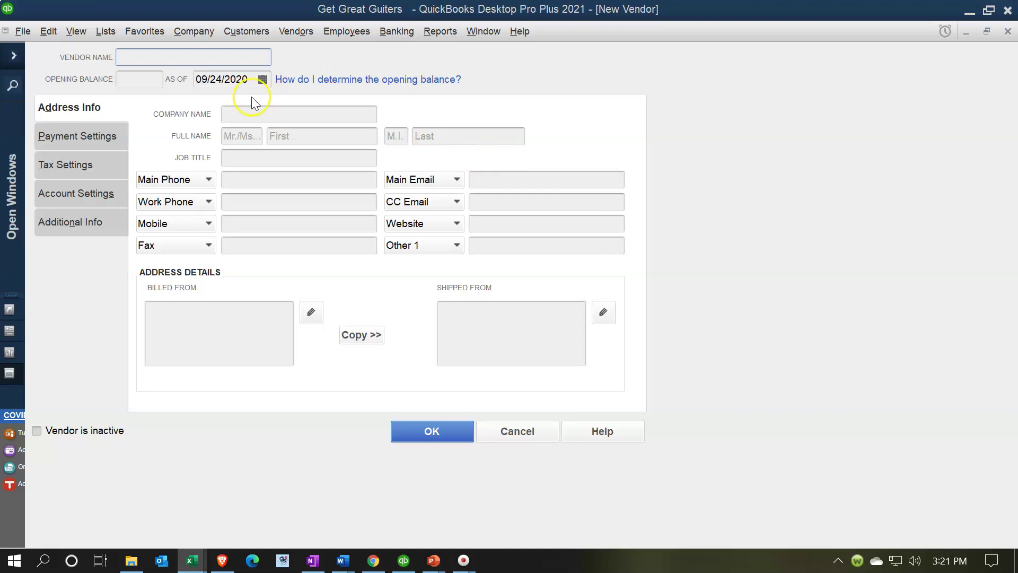
Enter a 15,000.00 opening balance as of 12/31/2020 in the New Vendor form
left_click(256, 109)
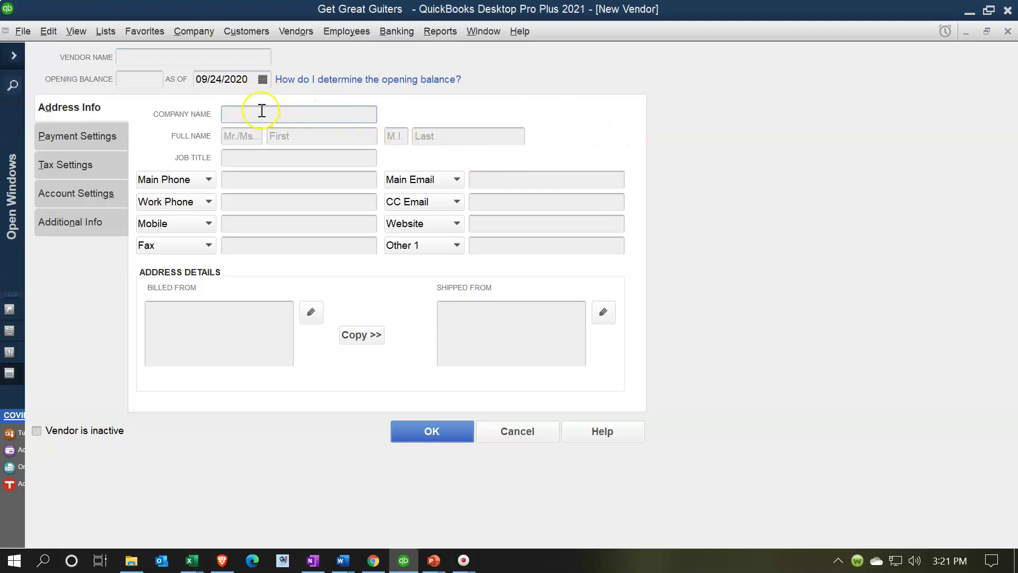
left_click(146, 82)
key("alt+Tab")
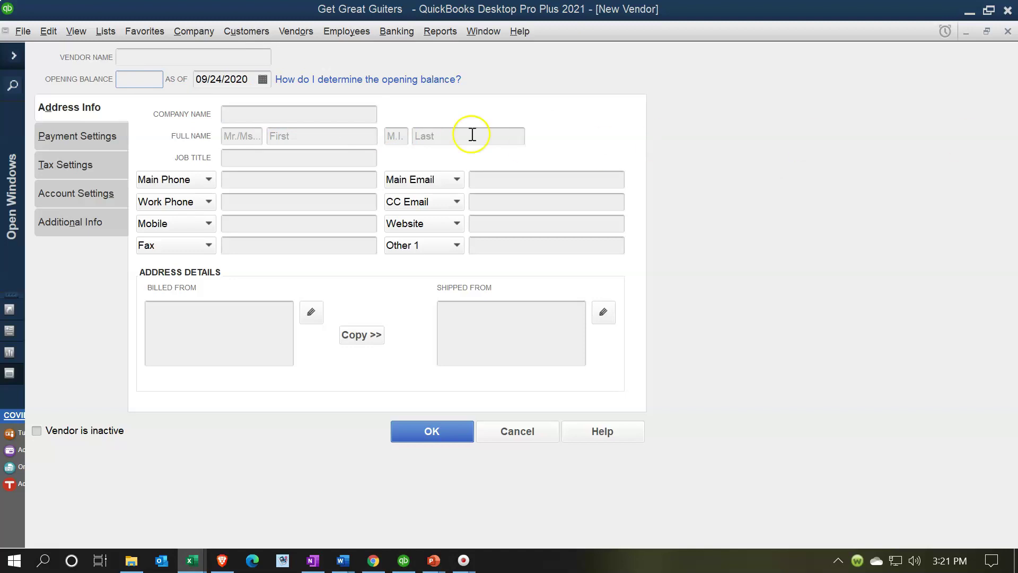
left_click(152, 81)
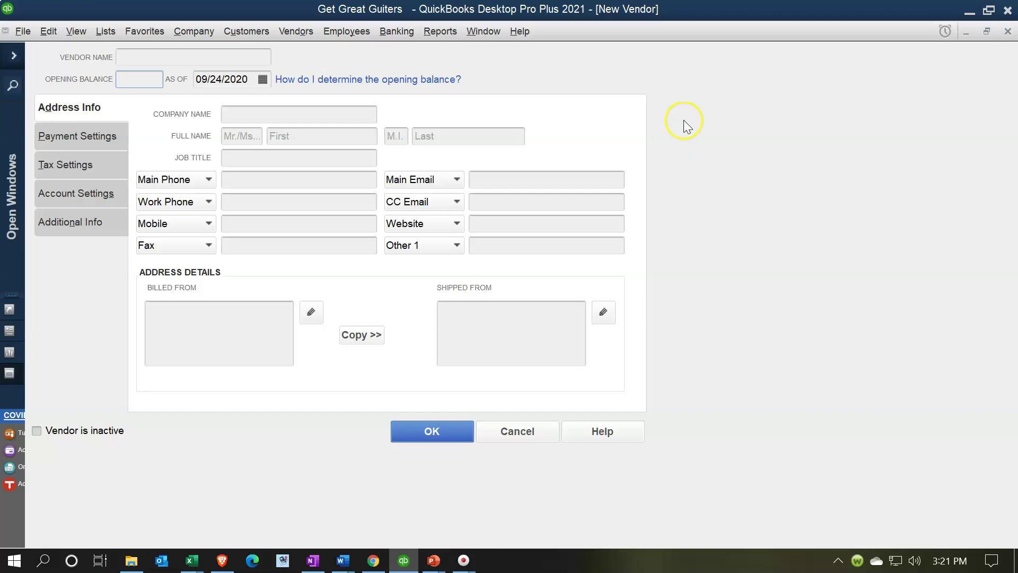
type("15,000")
key("Tab")
type("12312020")
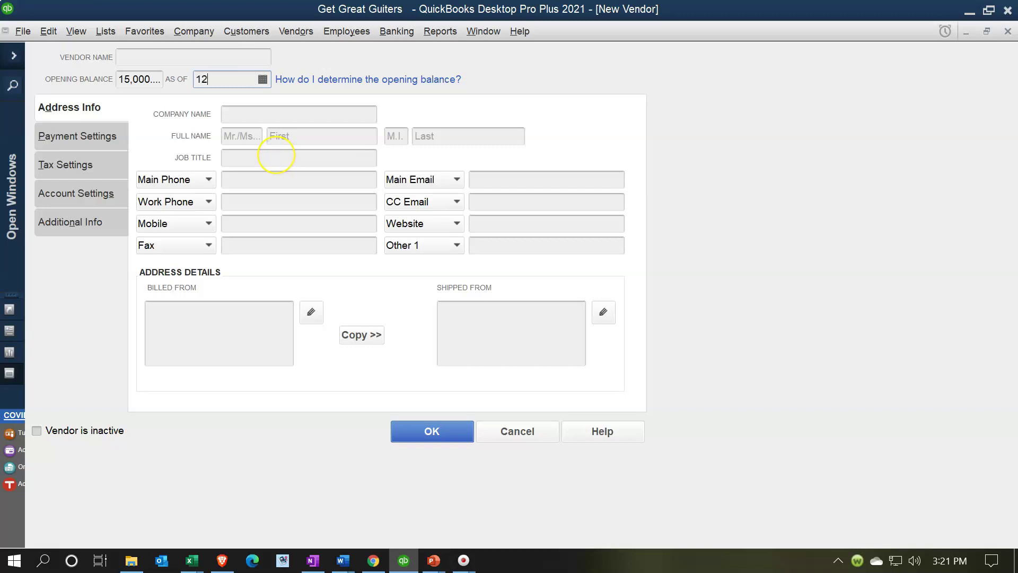
key("Tab")
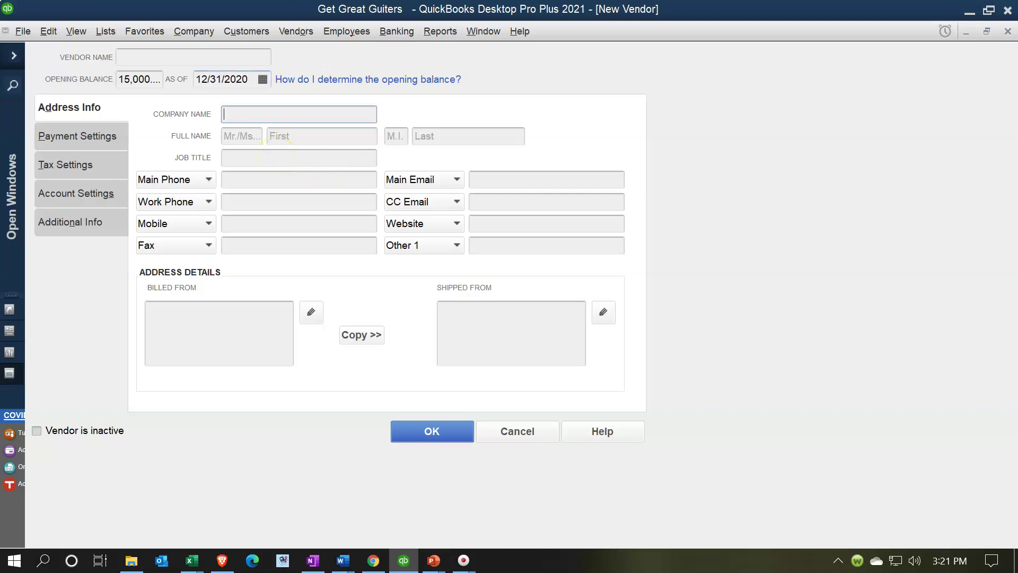
key("alt+Tab")
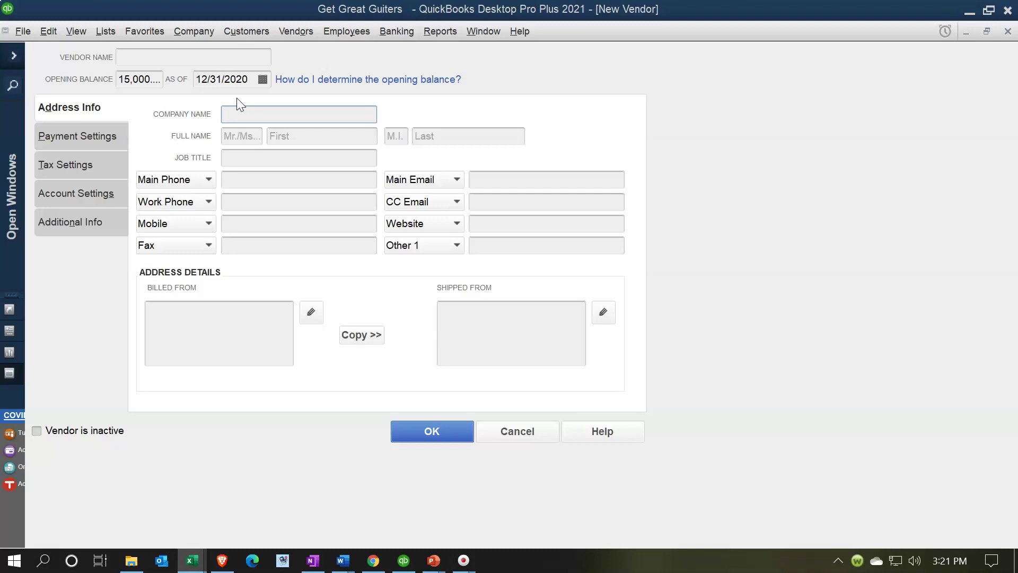
Enter Epiphone as the new vendor's company name
left_click(235, 119)
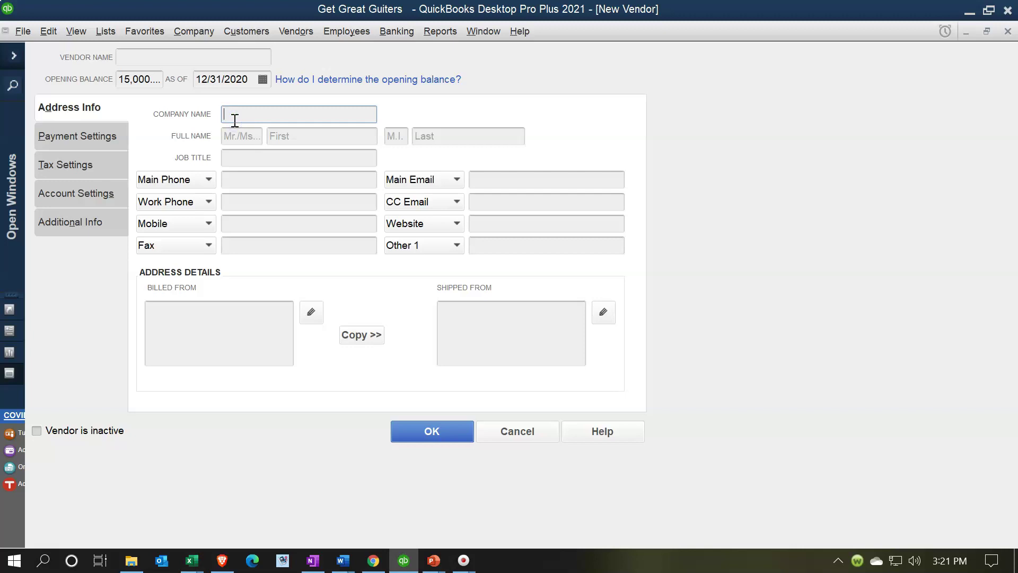
key("alt+Tab")
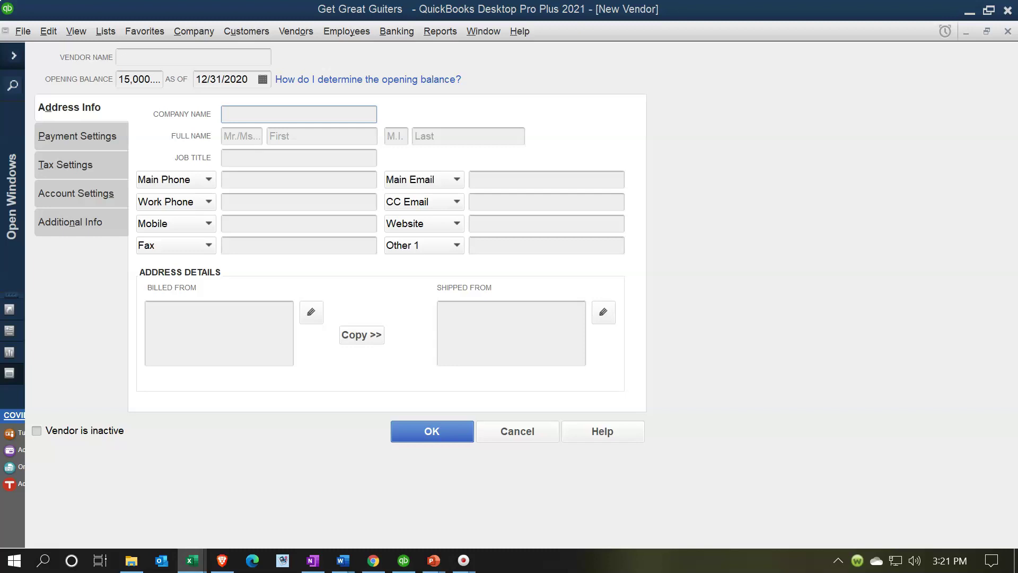
left_click(259, 114)
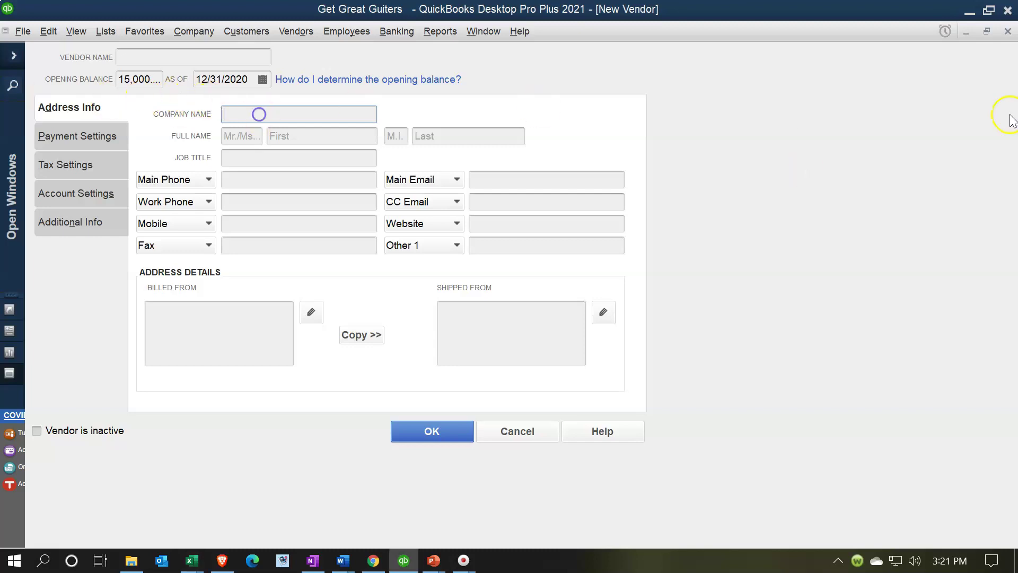
type("Epiphone")
key("Tab")
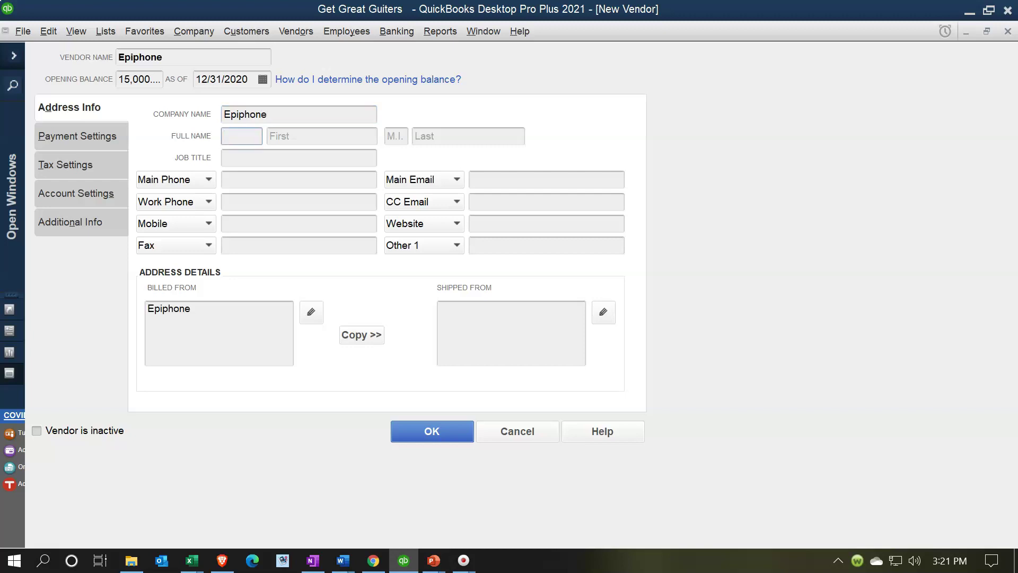
Fill in the contact person's first and last name, skipping the job title
left_click(321, 135)
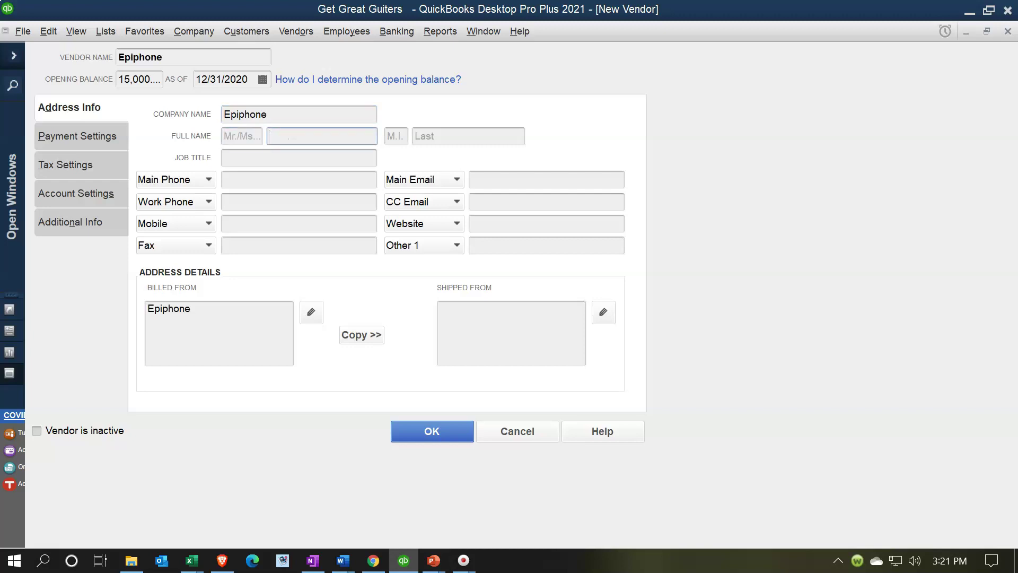
key("Tab")
key("Tab")
key("Tab")
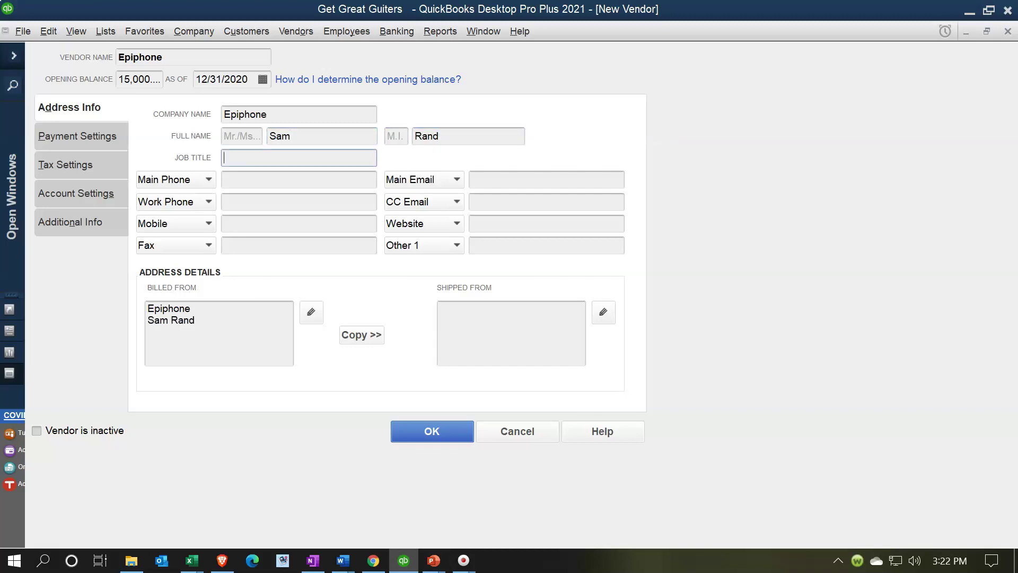
key("Tab")
left_click(299, 179)
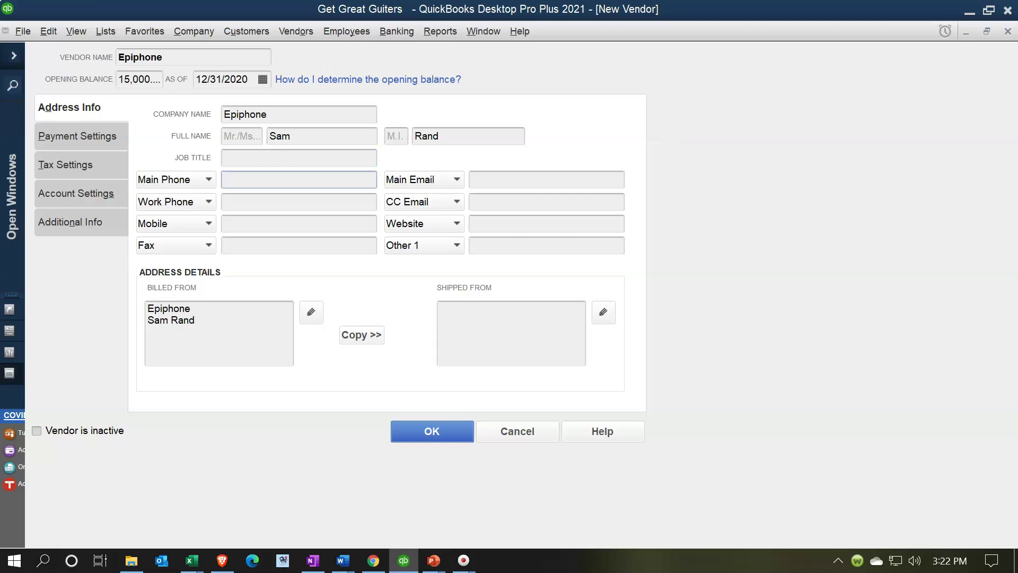
Enter the contact's main phone number and main e-mail address, correcting a typo in the e-mail
key("Tab")
key("Tab")
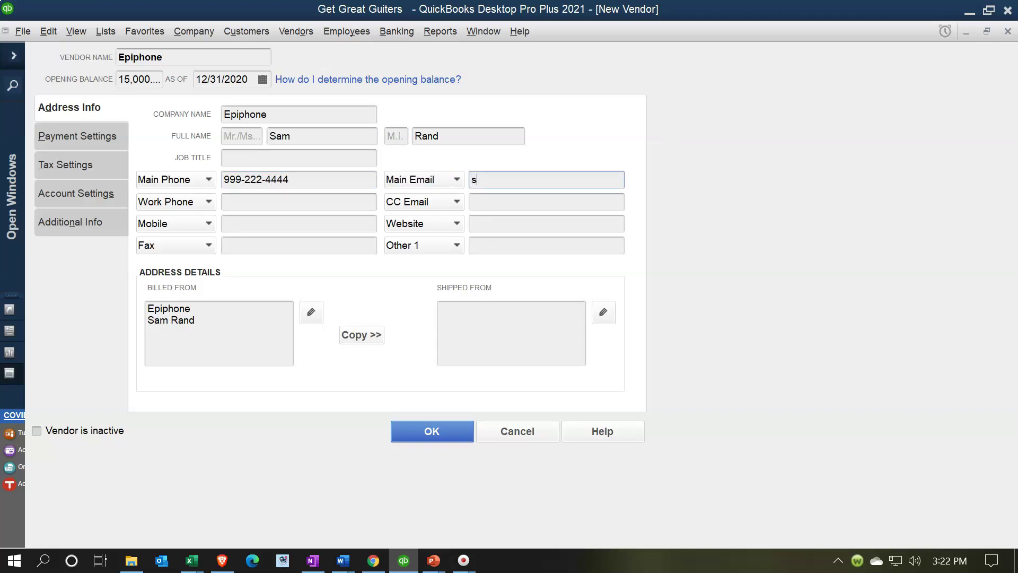
left_click(165, 202)
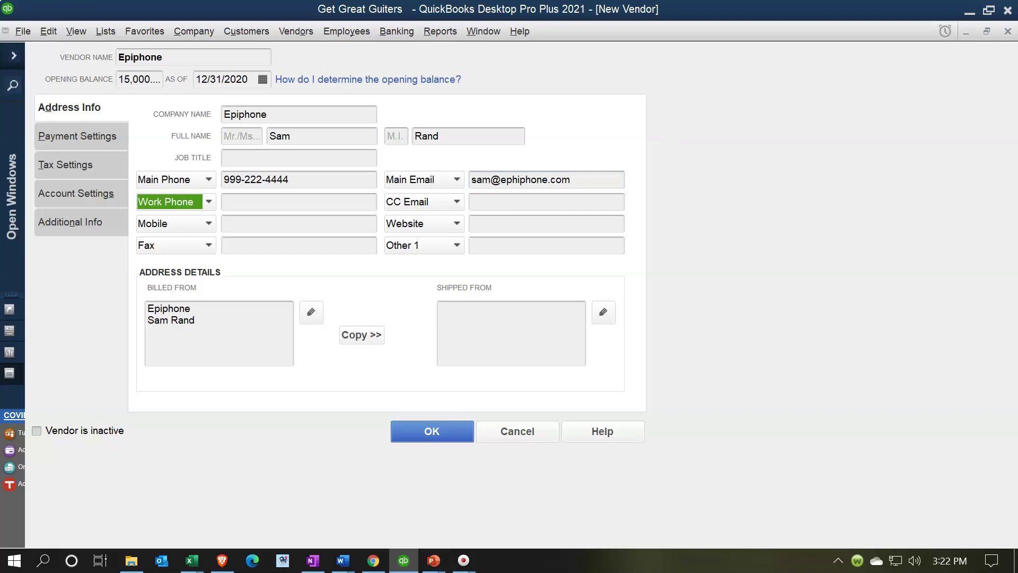
Glance at Excel, return to the vendor form, and leave Work Phone and CC Email blank
key("alt+Tab")
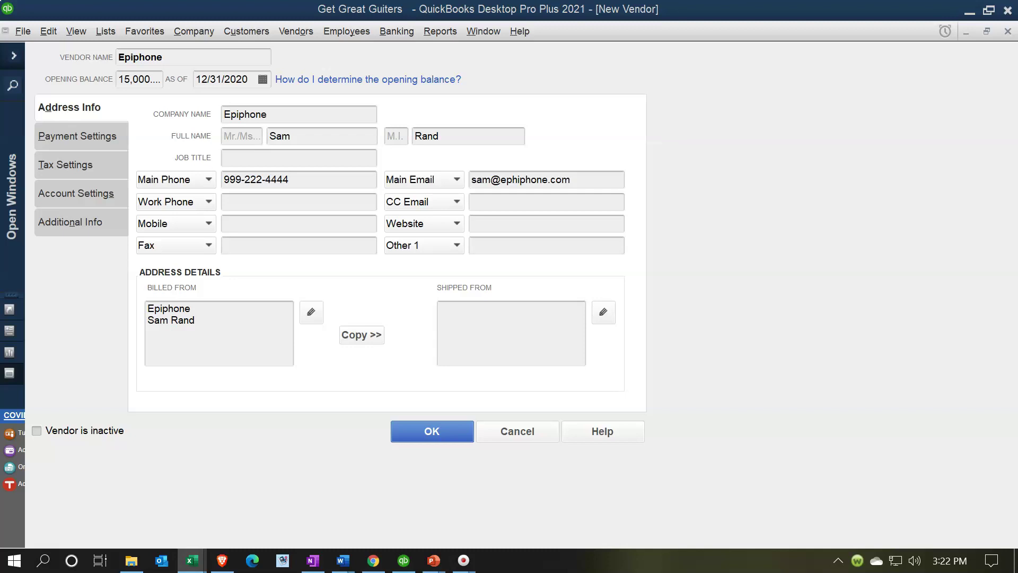
left_click(676, 200)
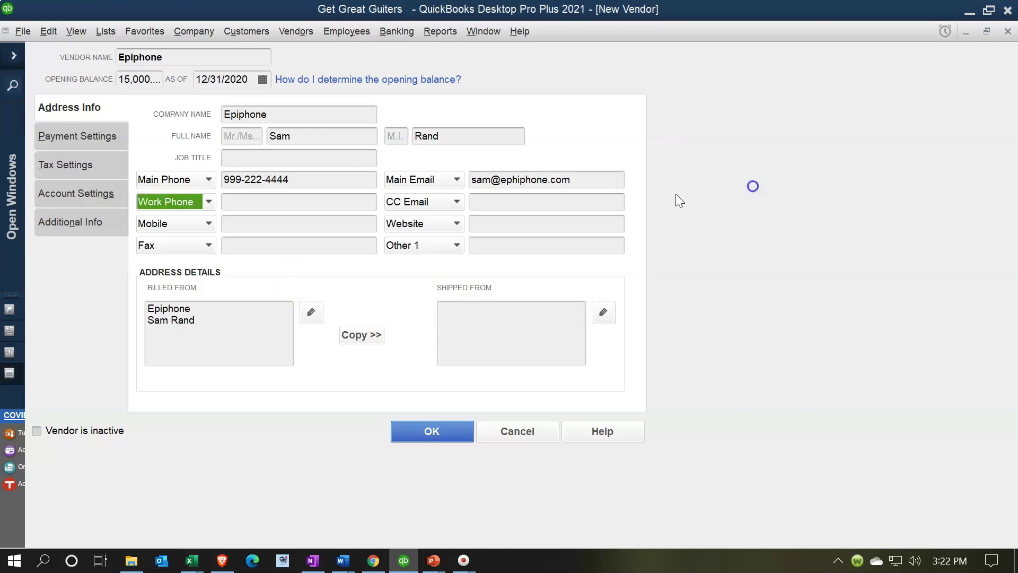
left_click(279, 202)
key("Tab")
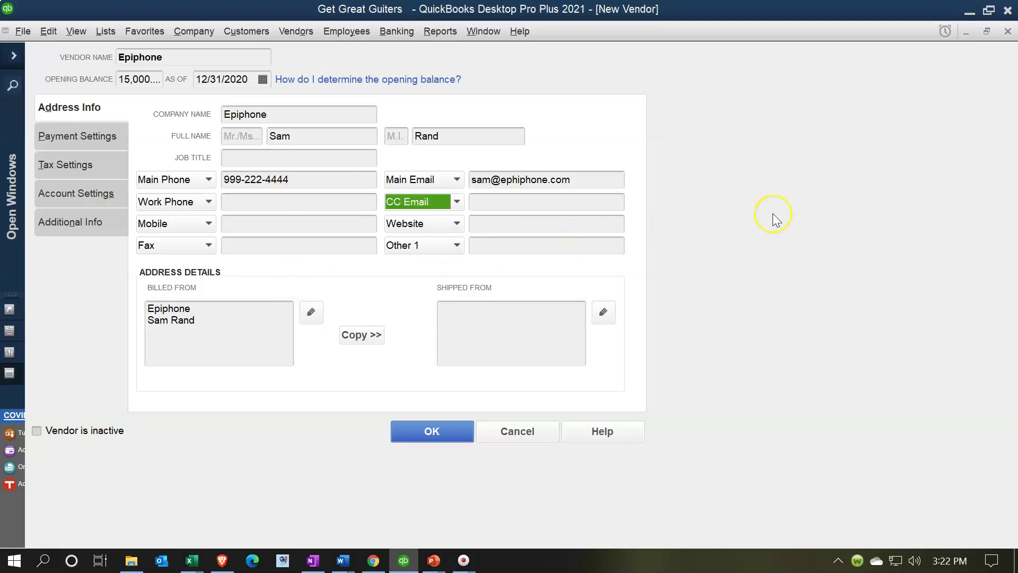
key("Tab")
Fill in the vendor's street, city, state and ZIP as the Billed From address
key("Tab")
key("Tab")
key("Tab")
key("Tab")
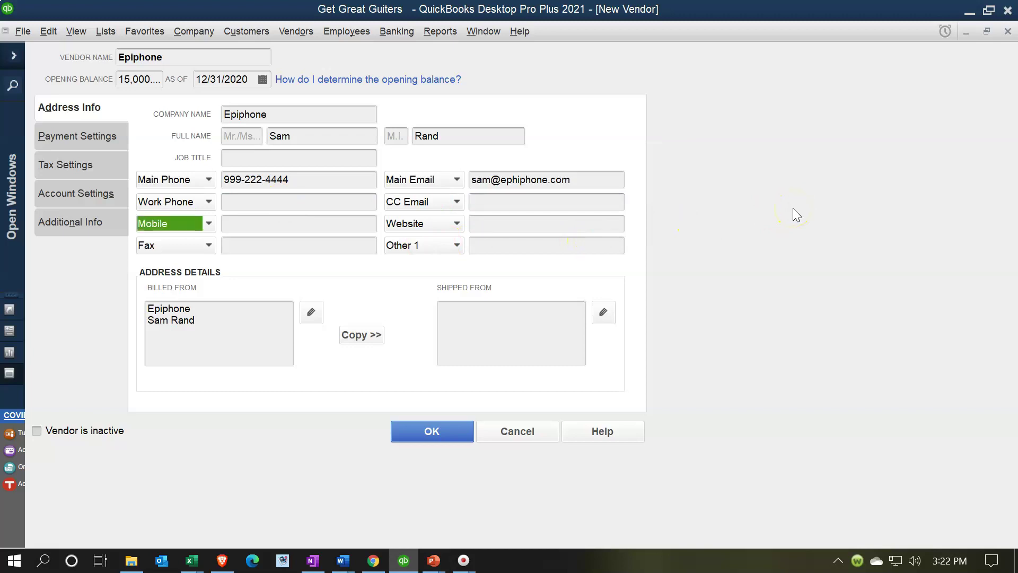
key("Tab")
key("Tab")
key("Tab")
key("Tab")
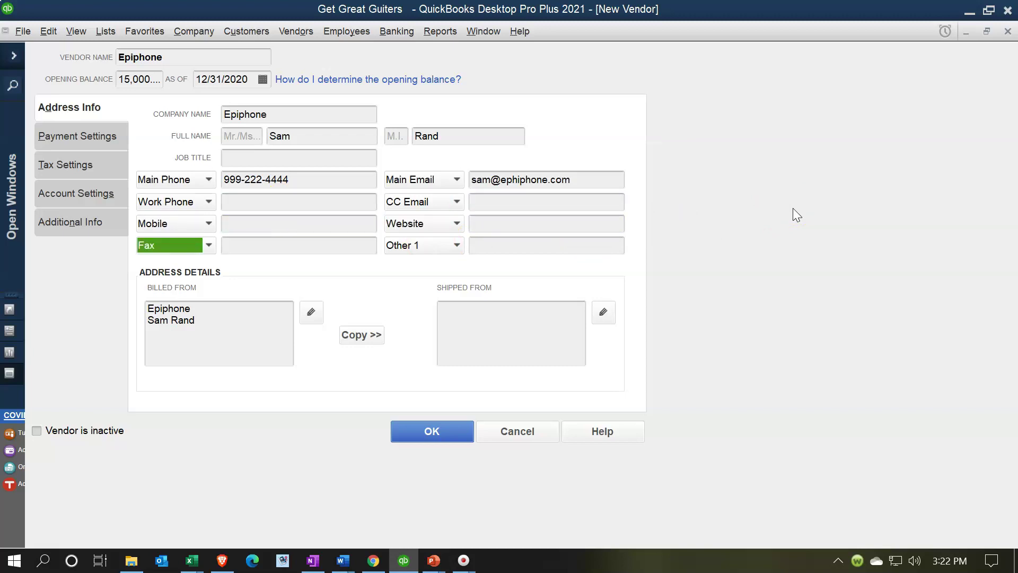
key("Tab")
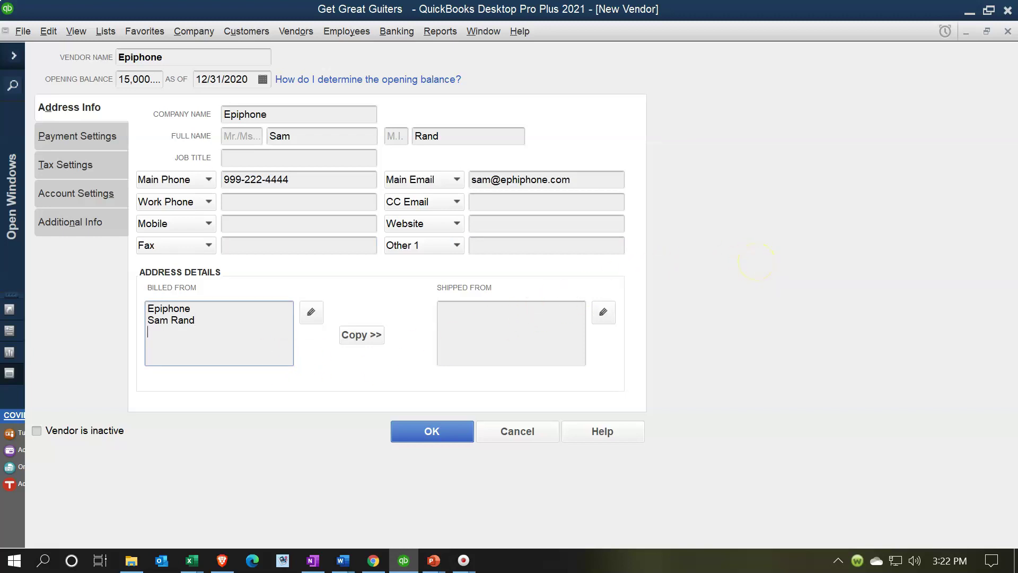
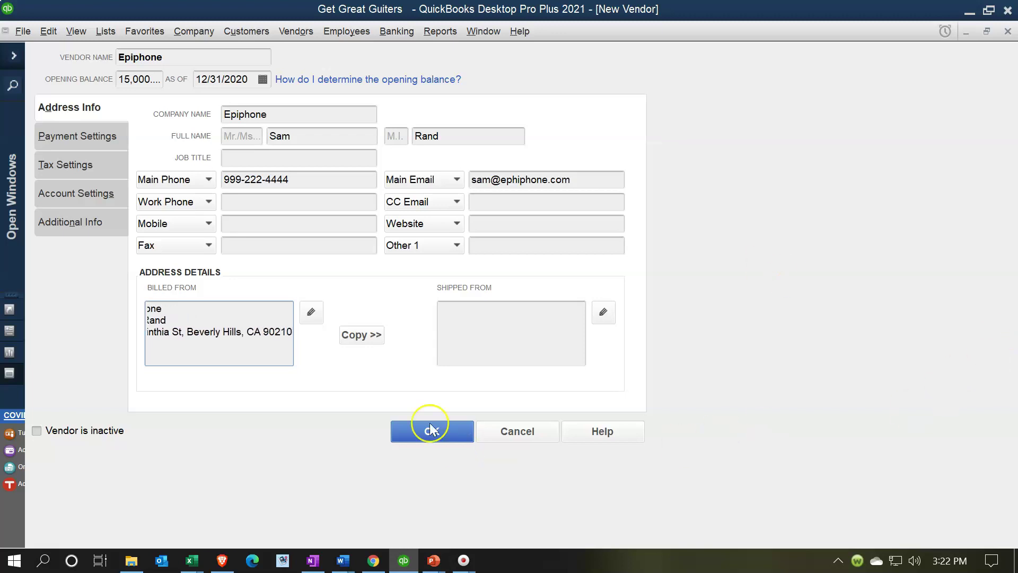
Copy the billing address to Shipped To, confirm it, and view Payment Settings
left_click(364, 336)
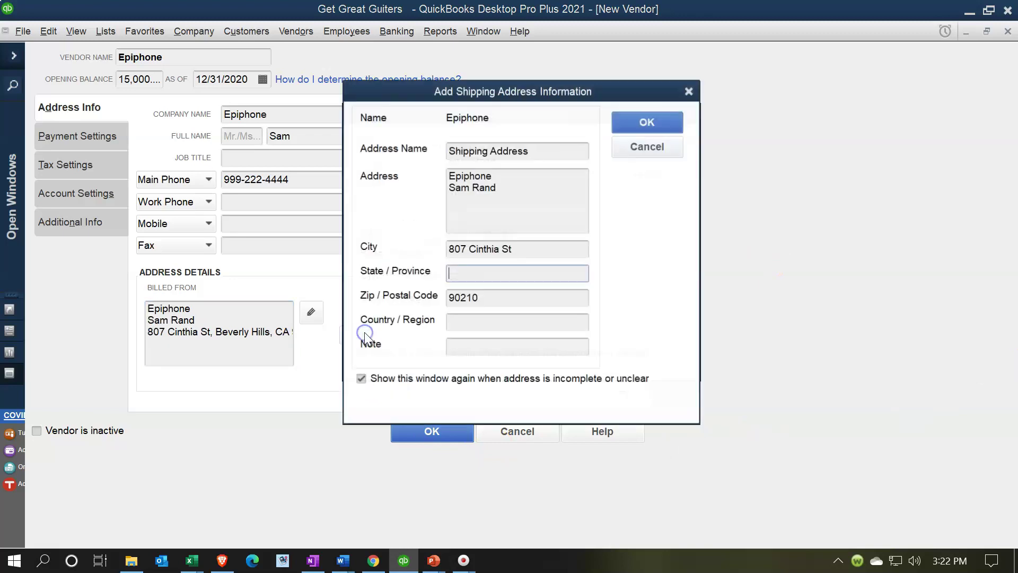
left_click(659, 121)
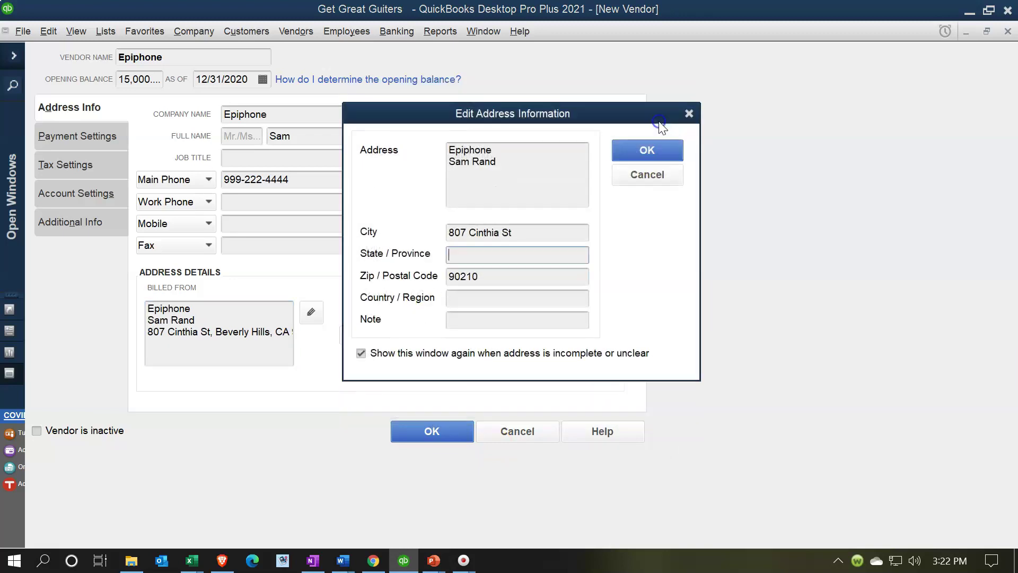
left_click(649, 154)
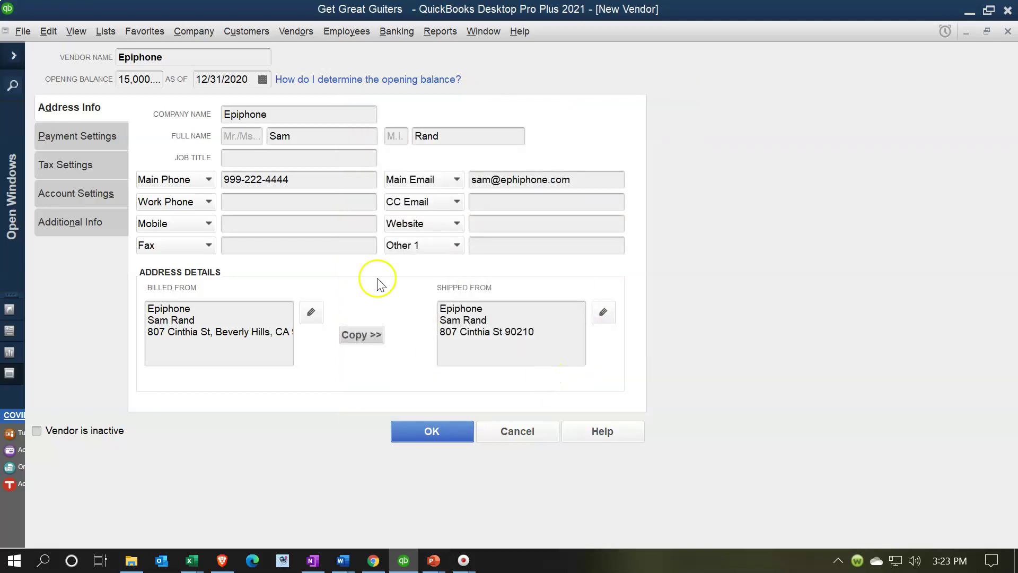
left_click(88, 138)
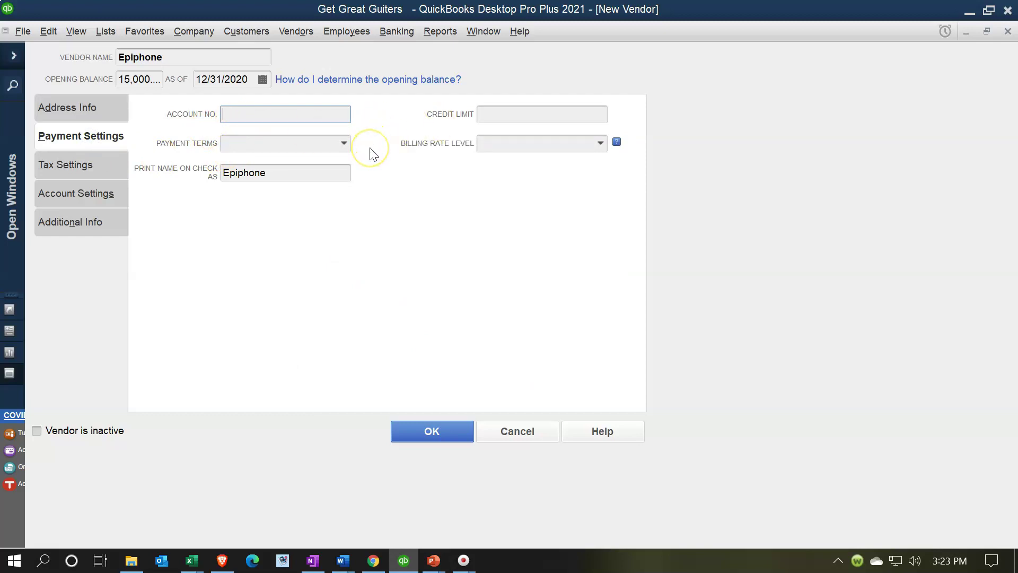
Review payment terms and billing rate level options without changes, then show Tax Settings
left_click(345, 144)
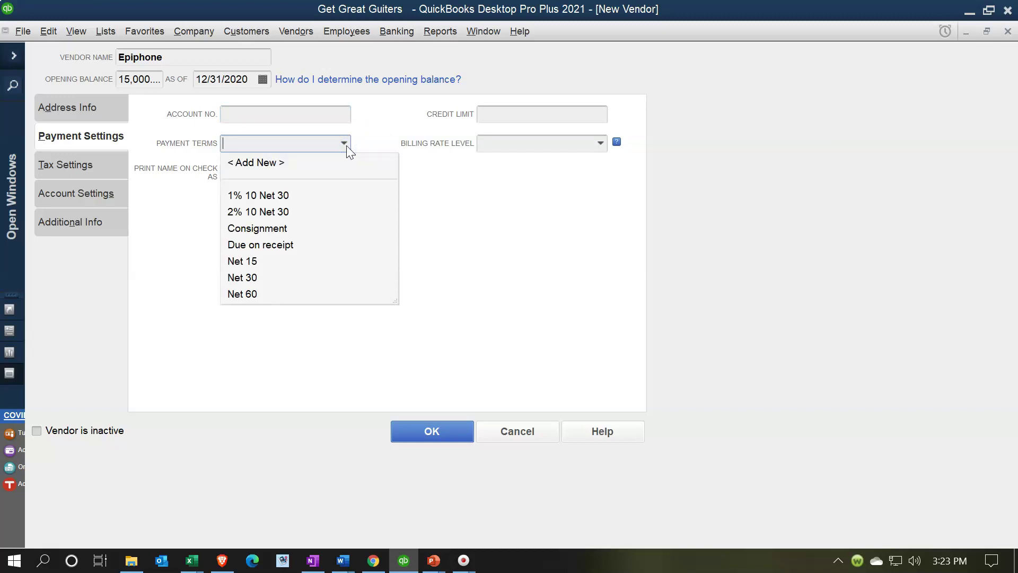
left_click(345, 144)
left_click(434, 148)
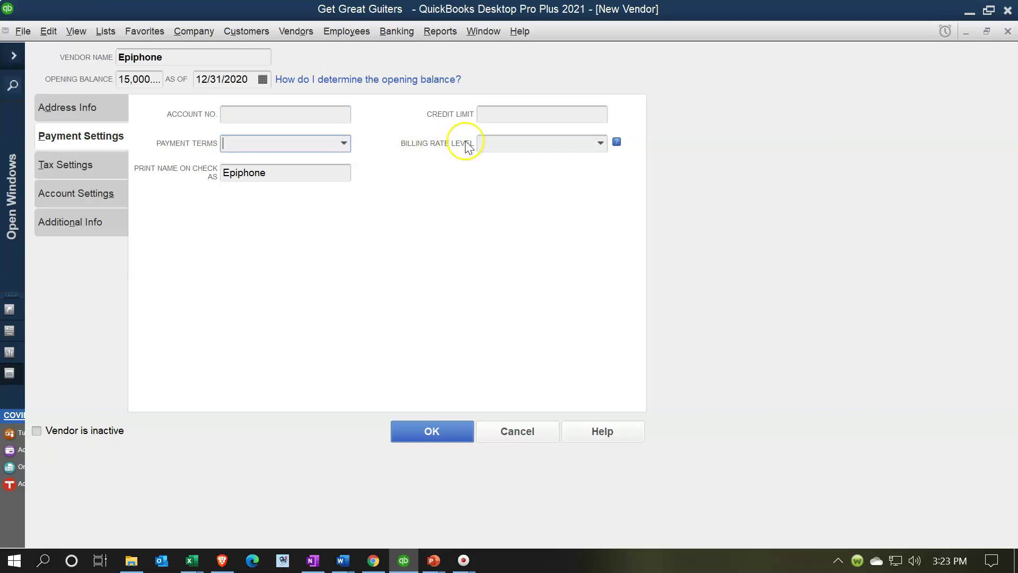
left_click(603, 142)
left_click(604, 142)
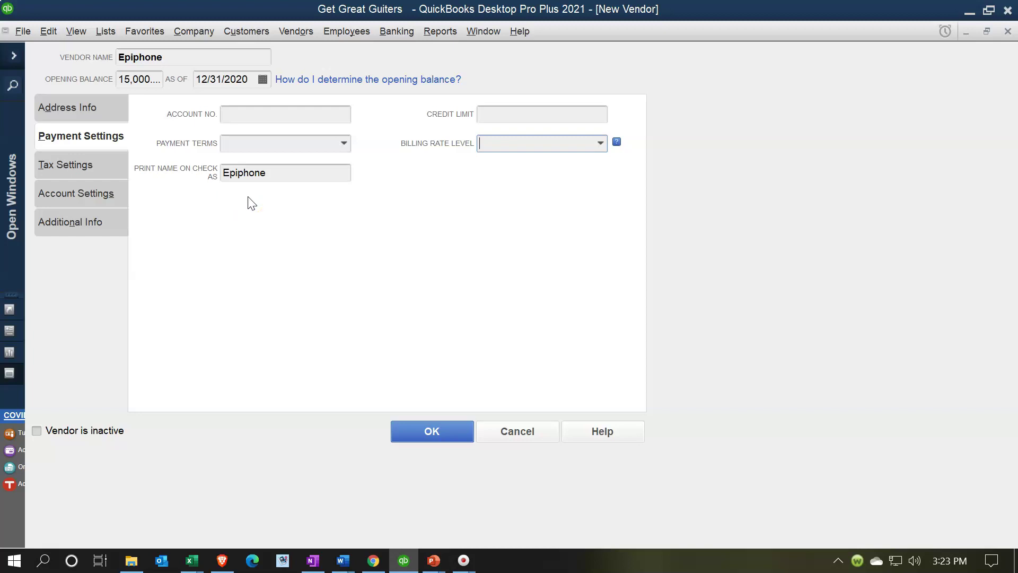
left_click(91, 167)
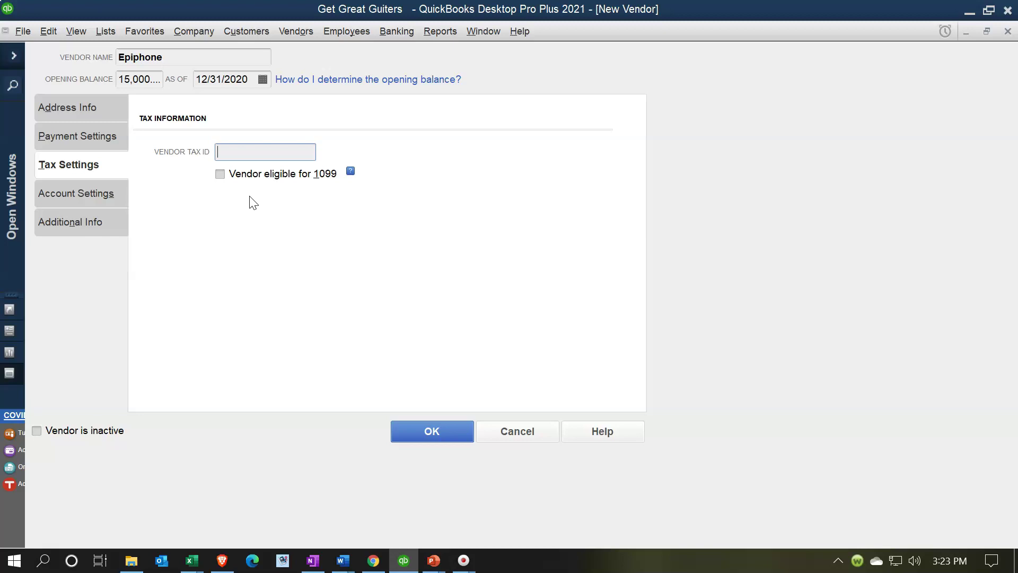
left_click(240, 200)
Look over Account Settings and Additional Info, leave Vendor Type blank, and return to Address Info
left_click(80, 196)
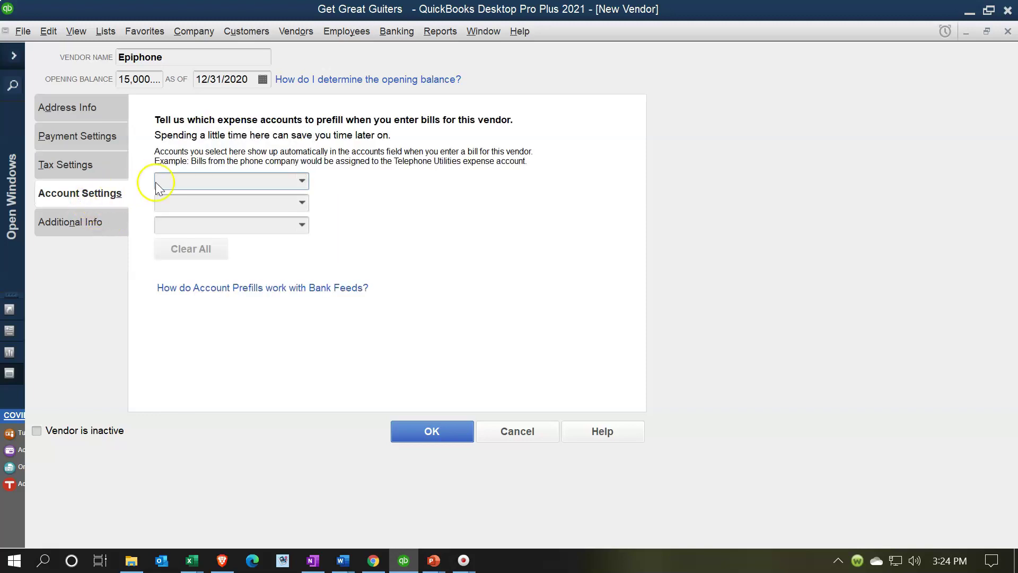
left_click(80, 224)
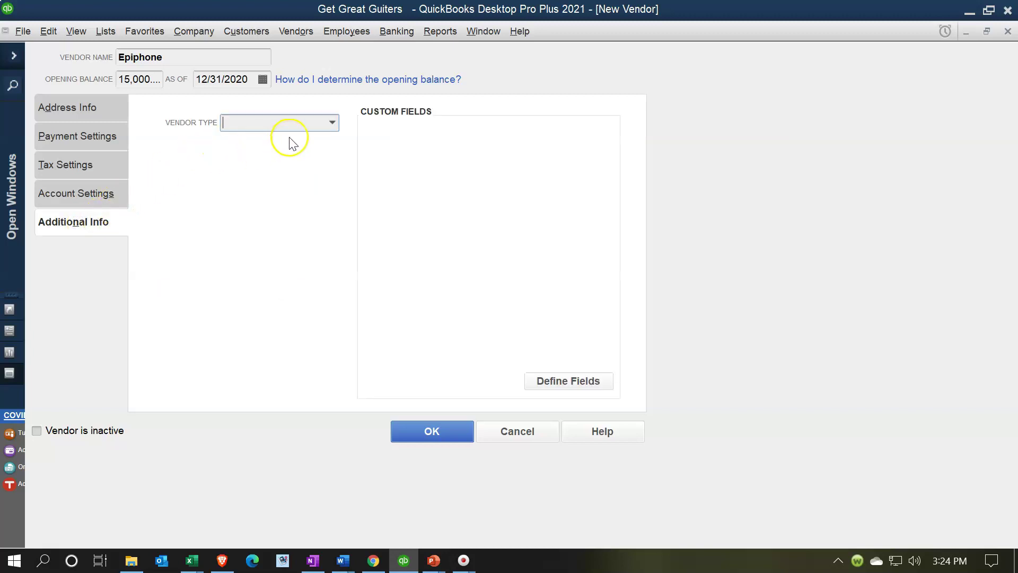
left_click(333, 123)
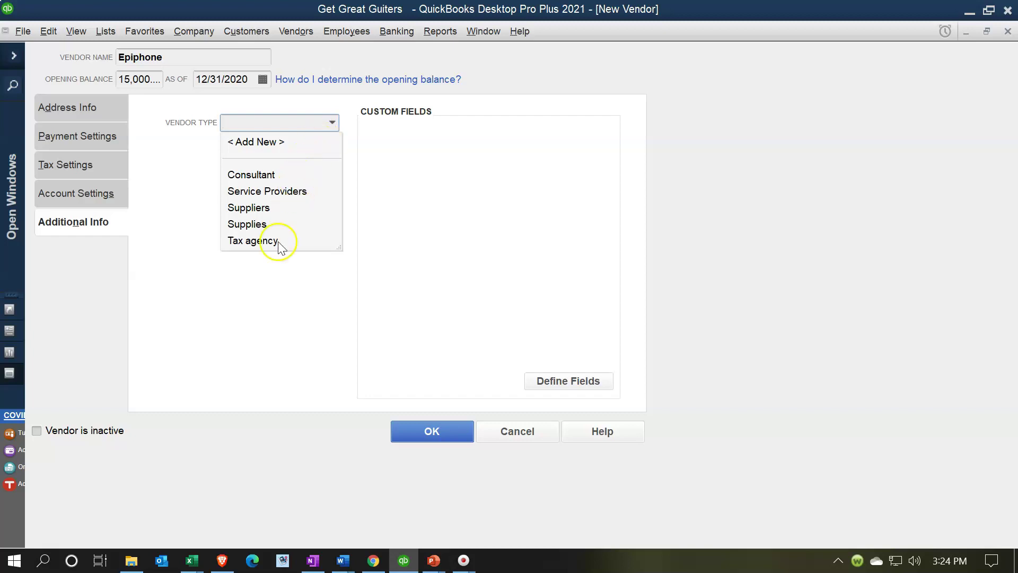
left_click(171, 182)
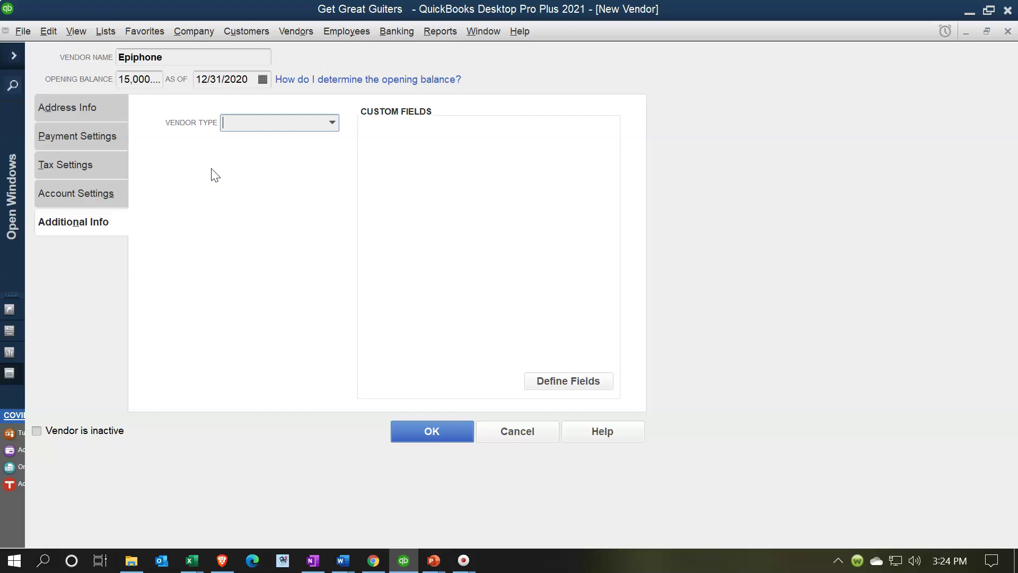
left_click(69, 108)
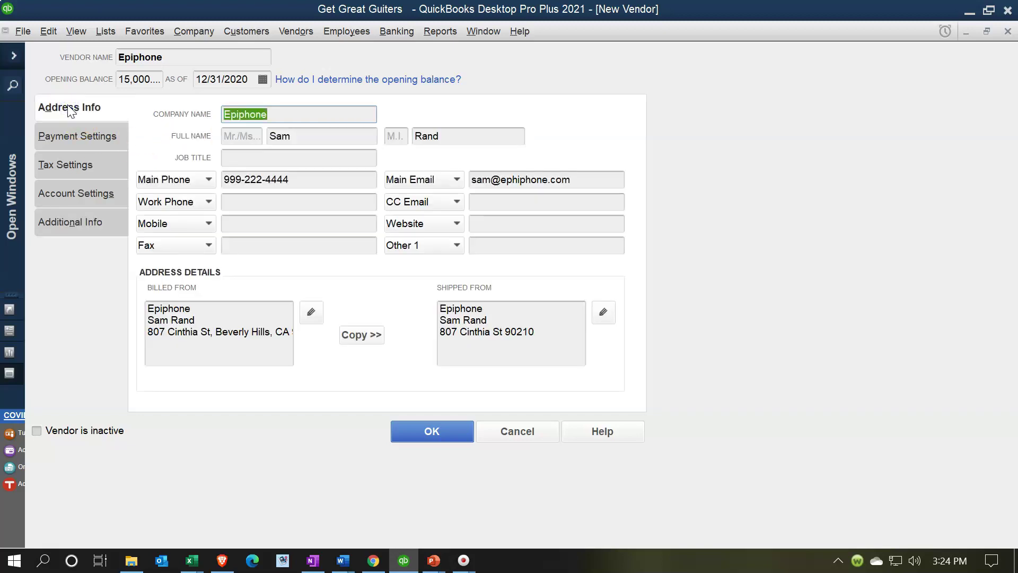
left_click(68, 110)
Save the Epiphone vendor and select its 15,000.00 opening-balance bill in the Vendor Center
left_click(443, 433)
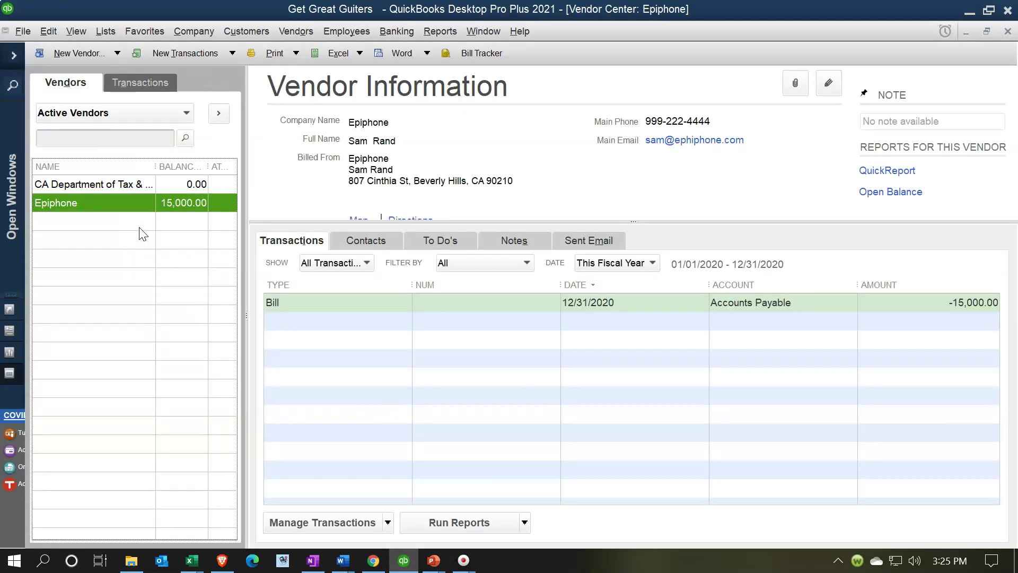
left_click(298, 301)
left_click(266, 305)
Return to the Home page through Open Windows and start a new bill
left_click(16, 57)
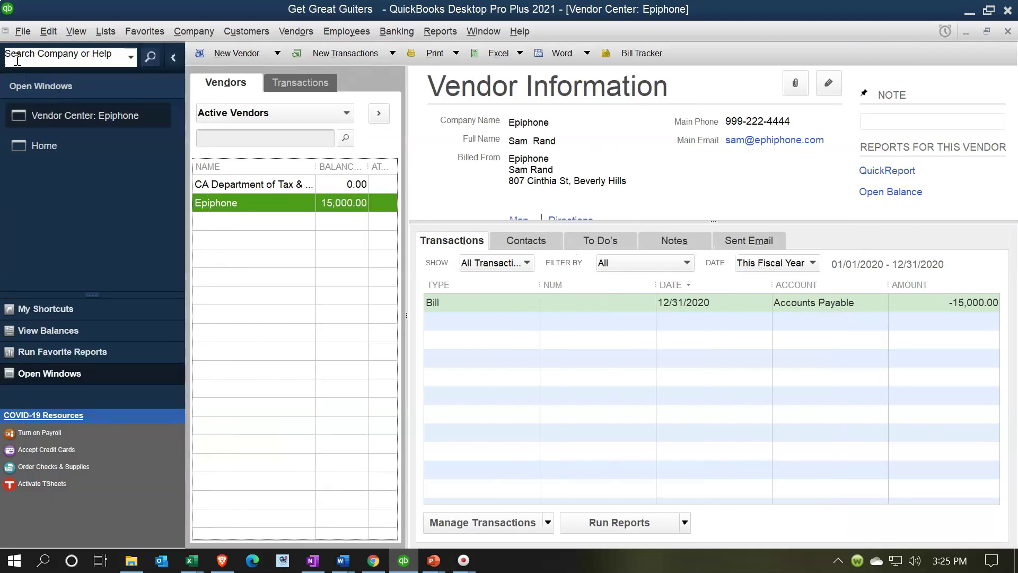
left_click(75, 143)
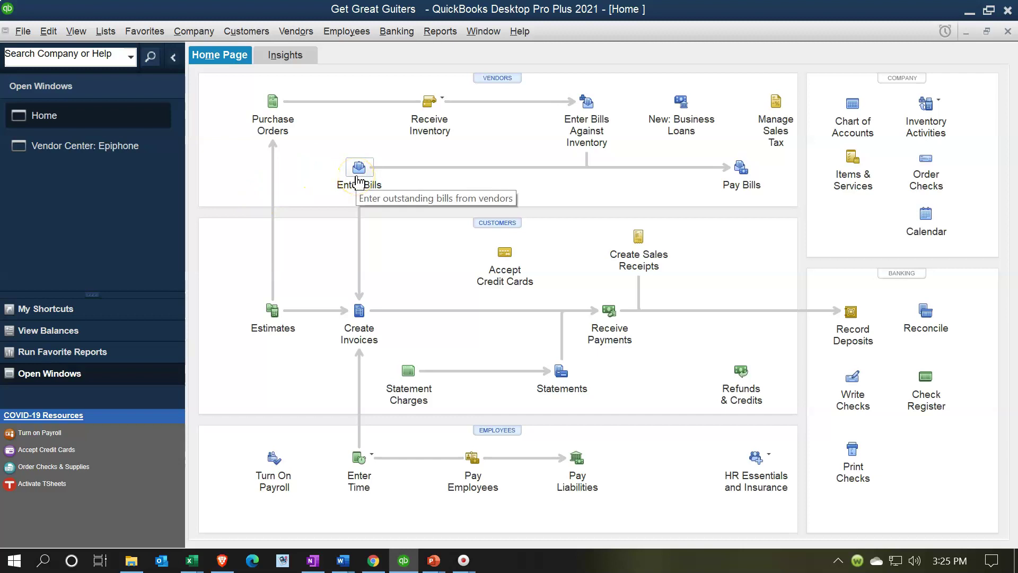
left_click(359, 169)
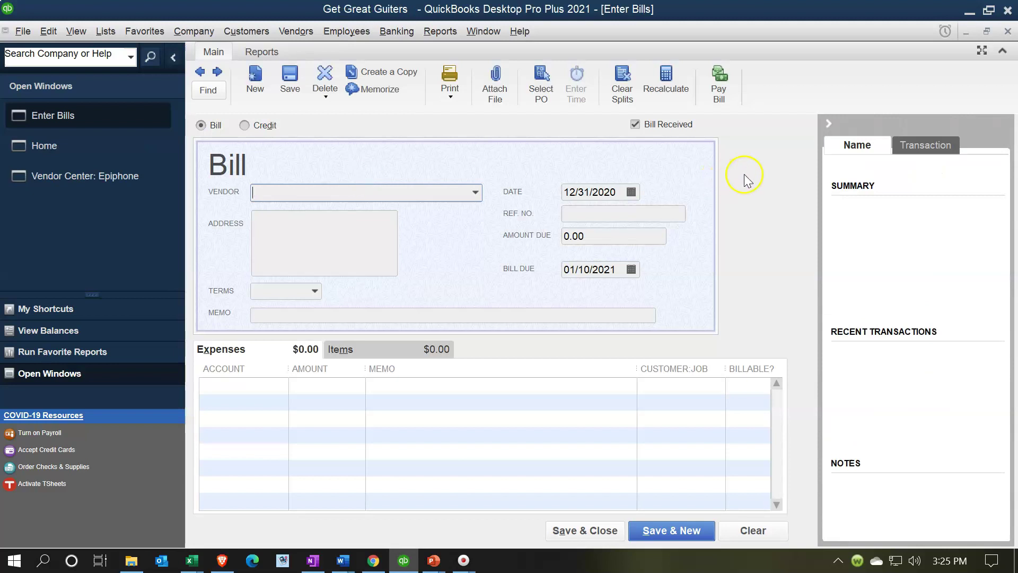
Hide the history panel, check that Epiphone is in the Vendor list, and close the bill unsaved
left_click(828, 124)
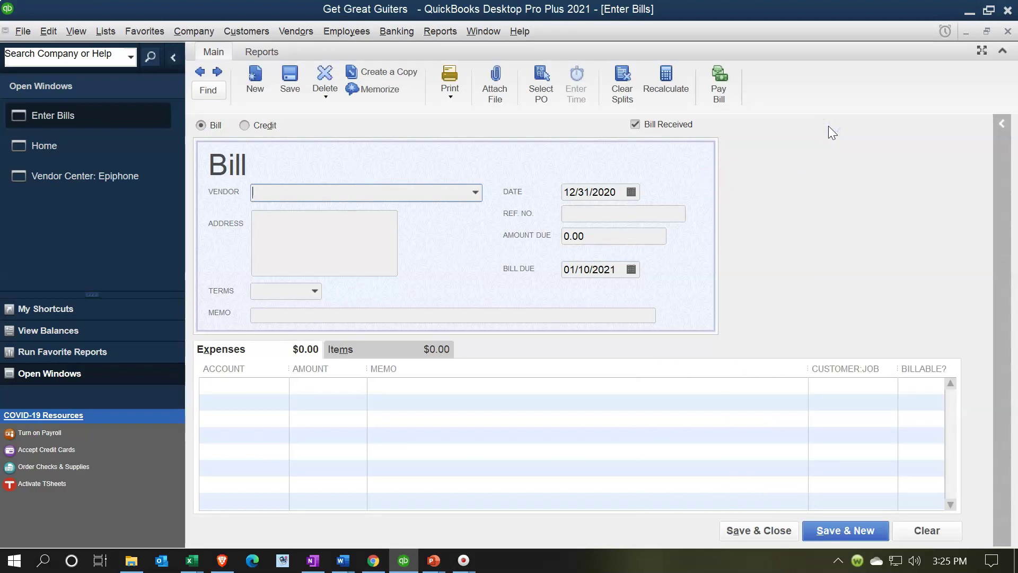
left_click(475, 192)
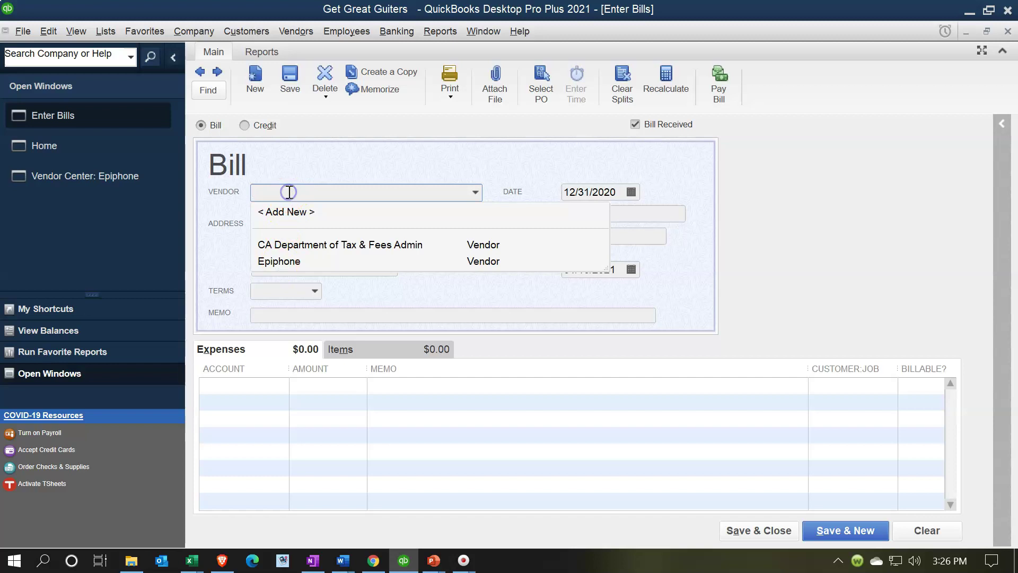
left_click(879, 196)
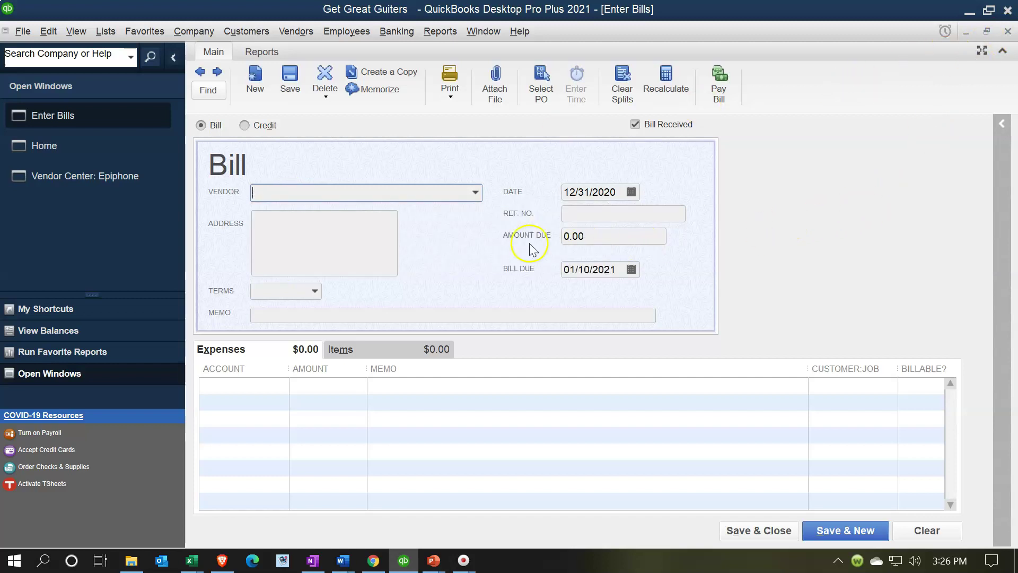
left_click(474, 192)
left_click(1008, 31)
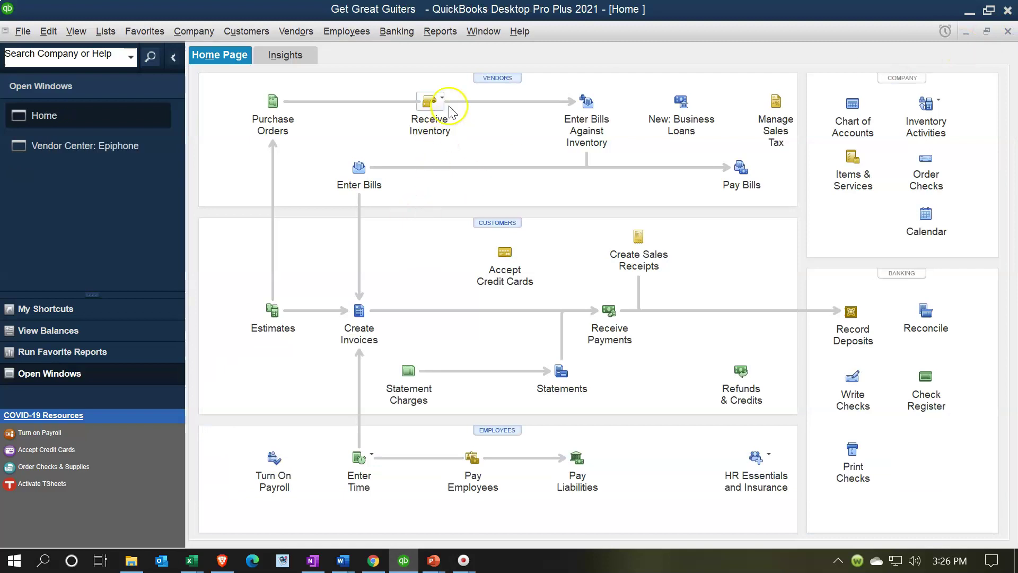
Run Balance Sheet Standard as of 12/31/2020 and drill into Accounts Payable's 15,000.00
left_click(441, 30)
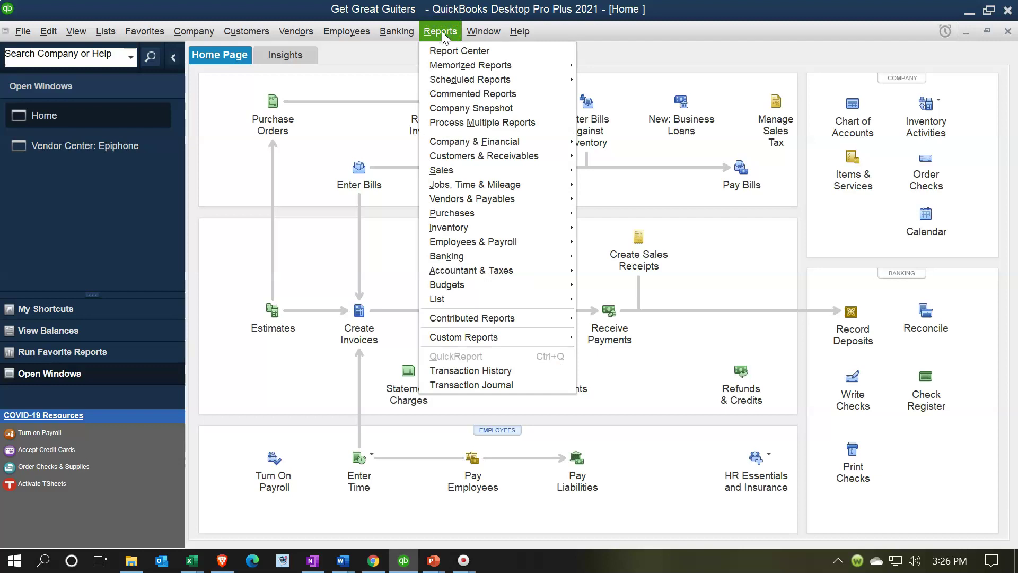
left_click(555, 144)
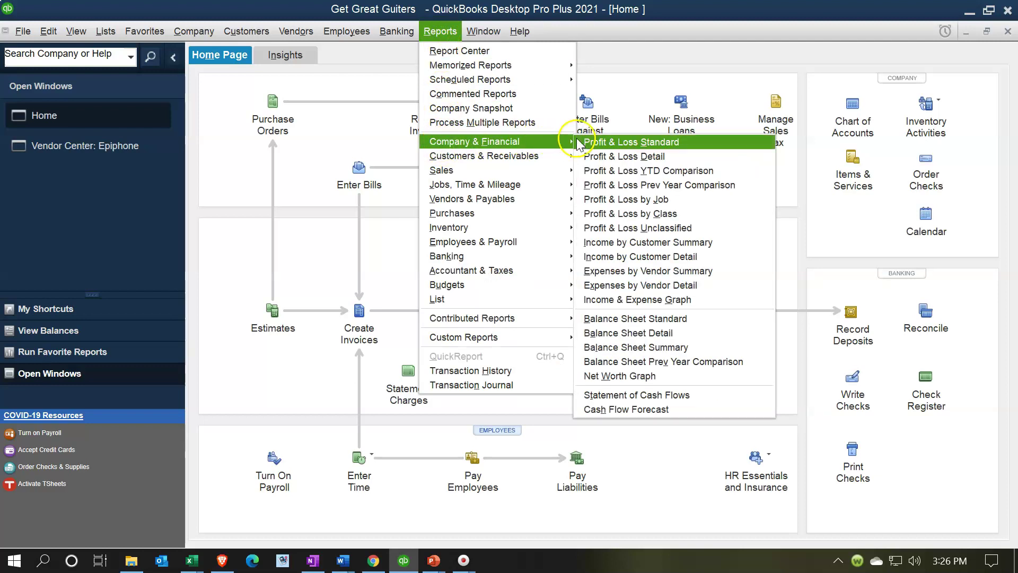
left_click(623, 319)
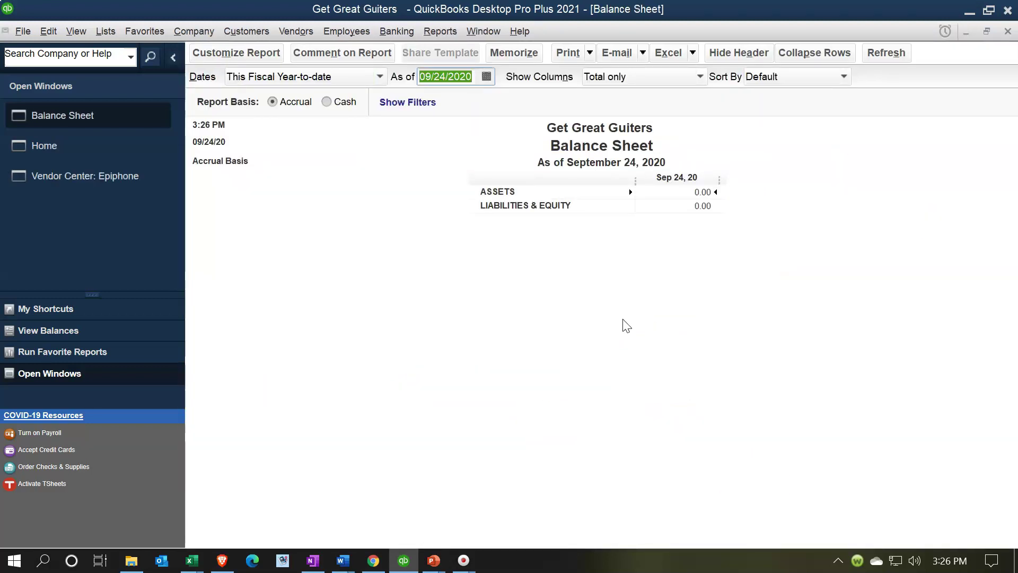
type("123120")
key("Tab")
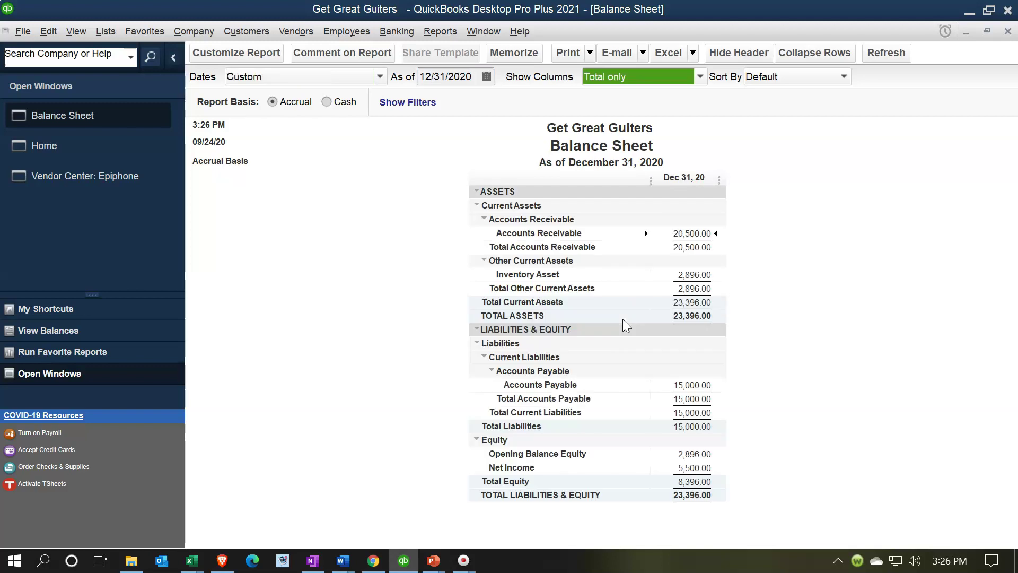
left_click(687, 383)
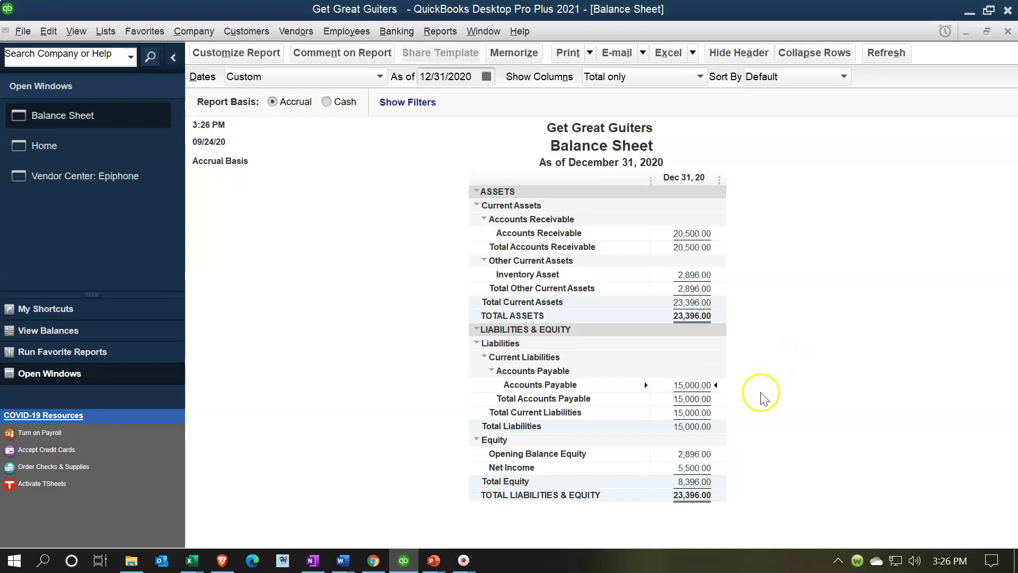
double_click(695, 387)
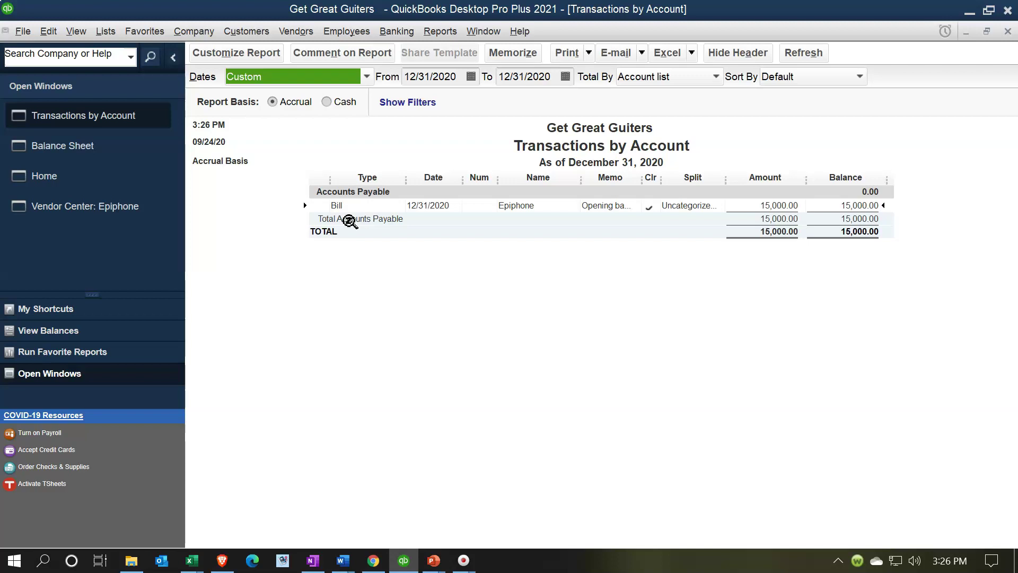
Open the 15,000.00 Epiphone bill and widen the Account column to show Uncategorized Expenses
left_click(374, 234)
left_click(763, 206)
double_click(763, 205)
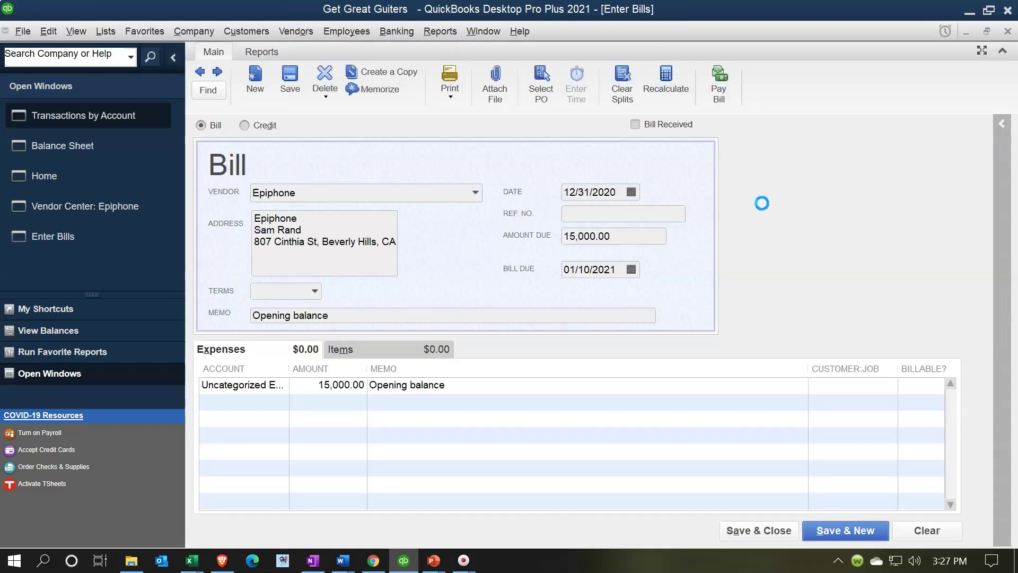
left_click(226, 171)
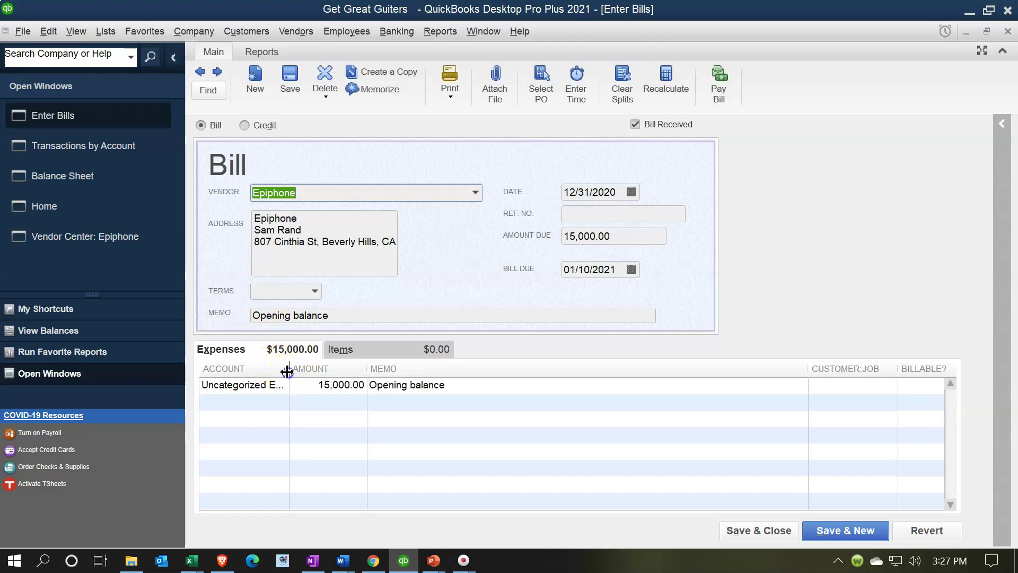
left_click_drag(286, 368, 368, 369)
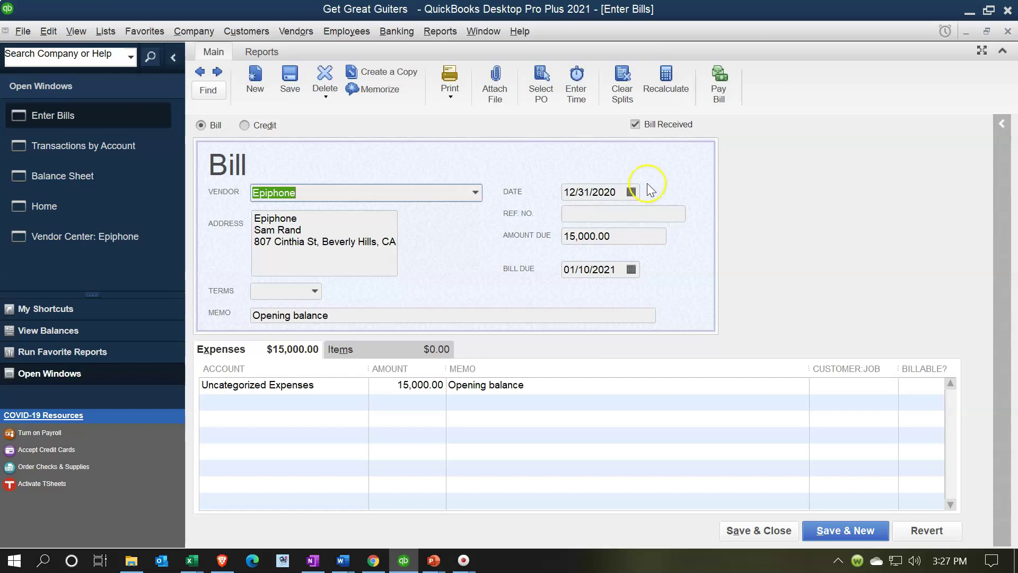
Close the bill and transactions report, then review and close the Net Income 5,500.00 detail
left_click(1009, 32)
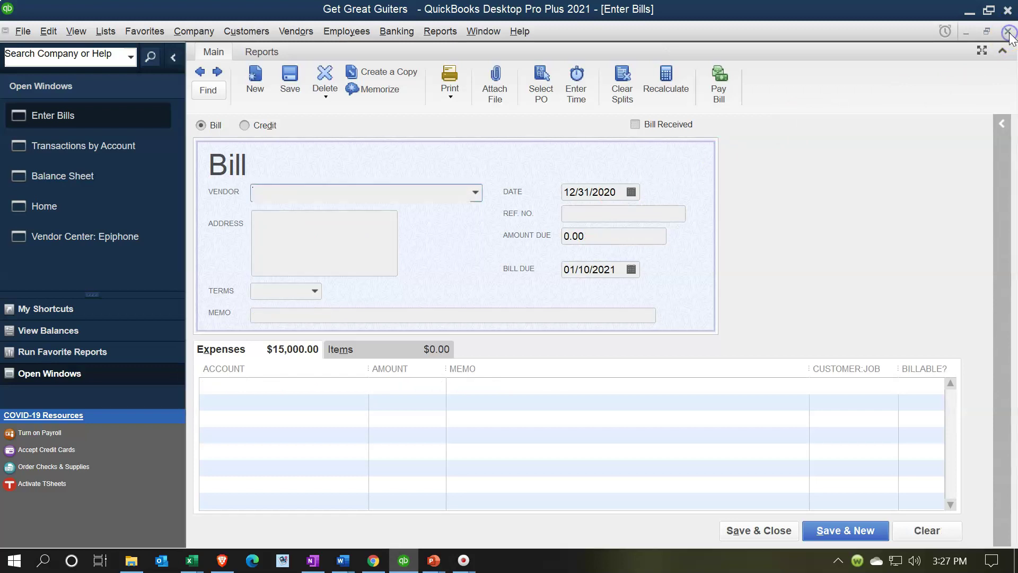
left_click(1009, 32)
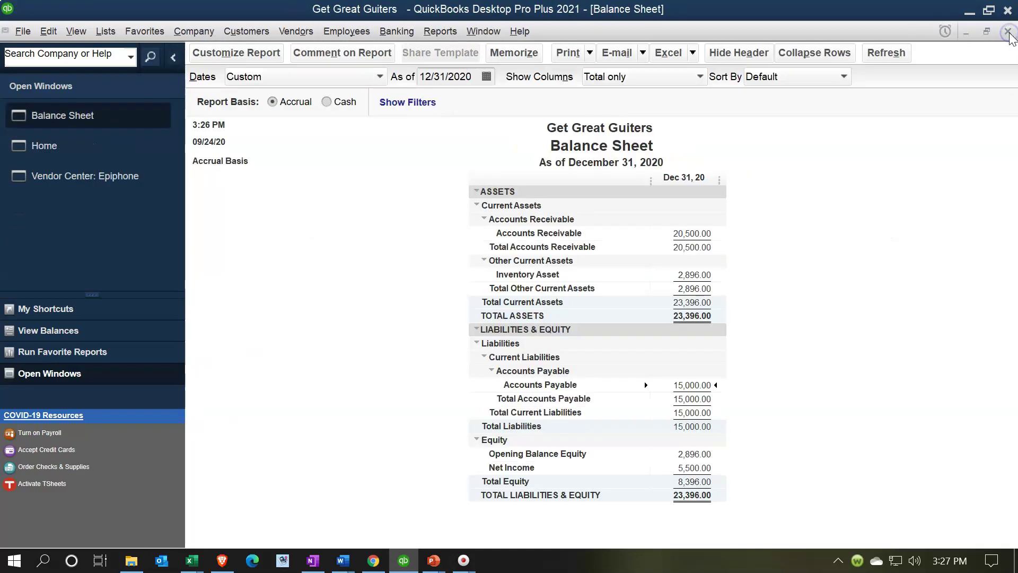
left_click(699, 469)
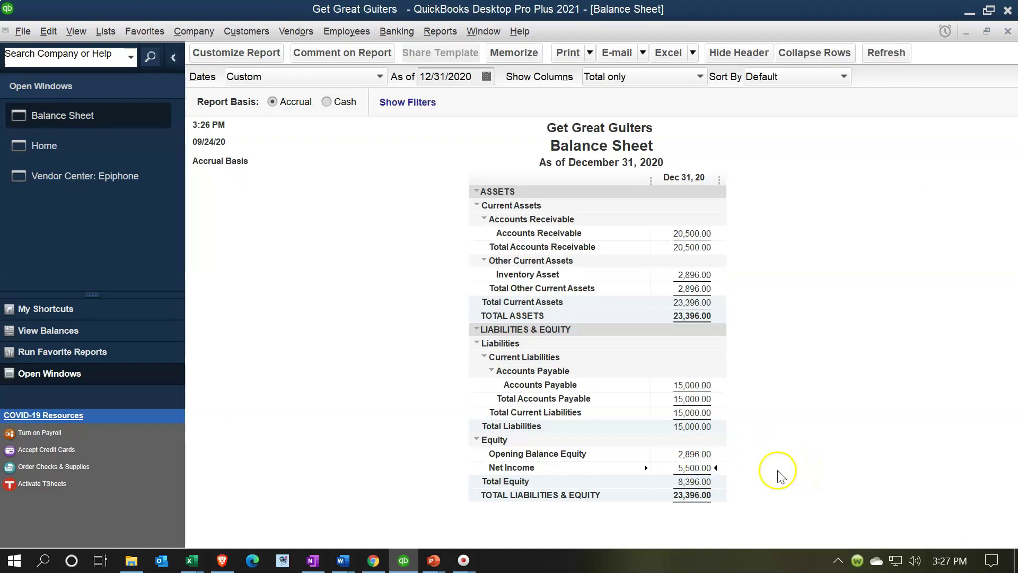
double_click(692, 469)
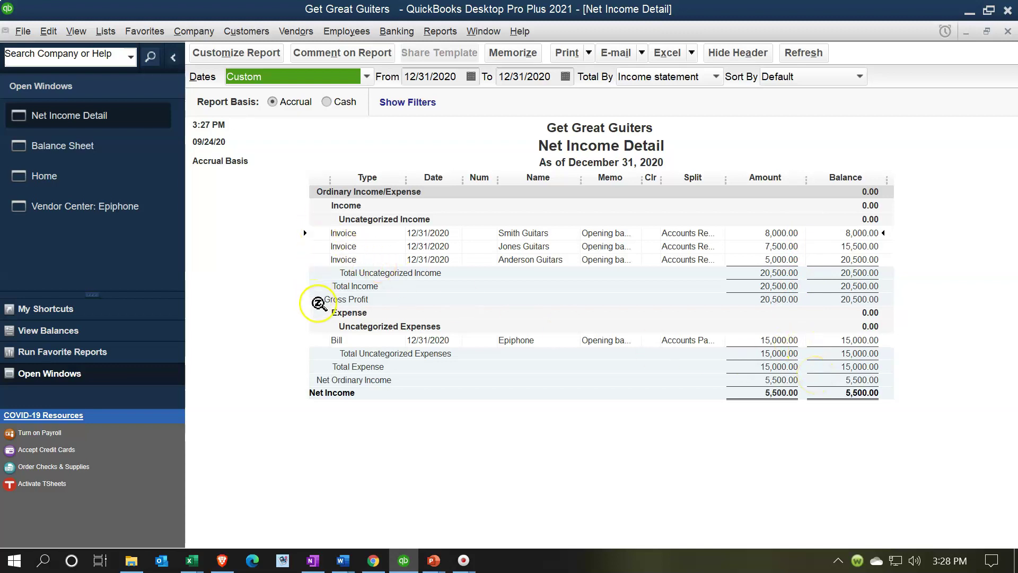
left_click(1008, 32)
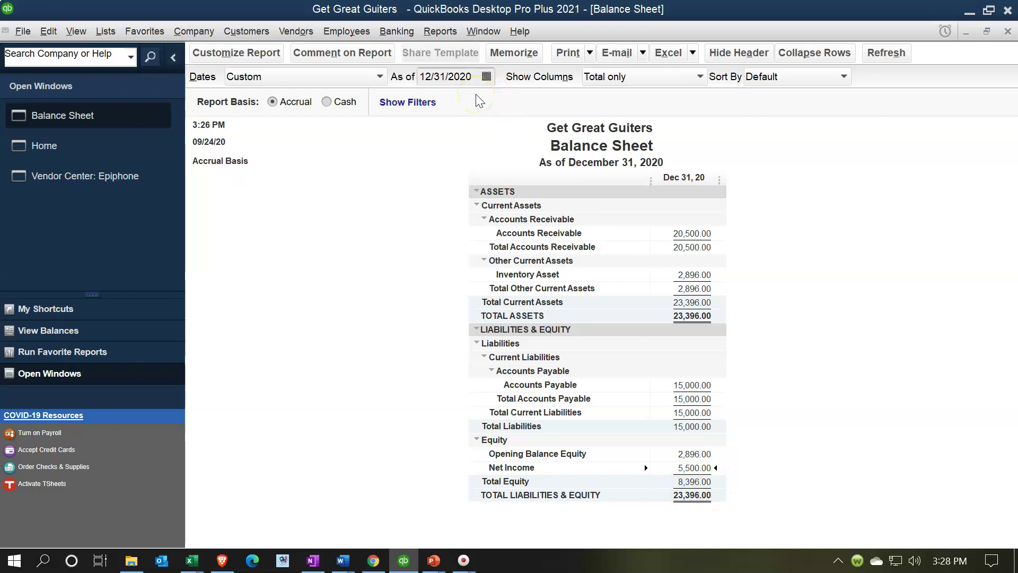
Advance the Balance Sheet date to 01/01/2021 so the 5,500.00 appears in Owners Equity
left_click(472, 77)
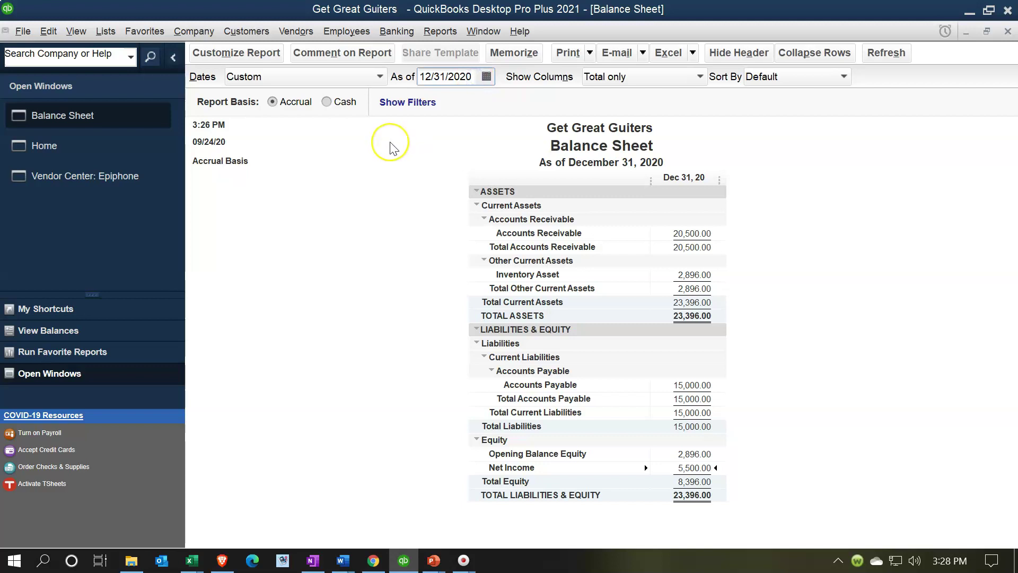
key("plus")
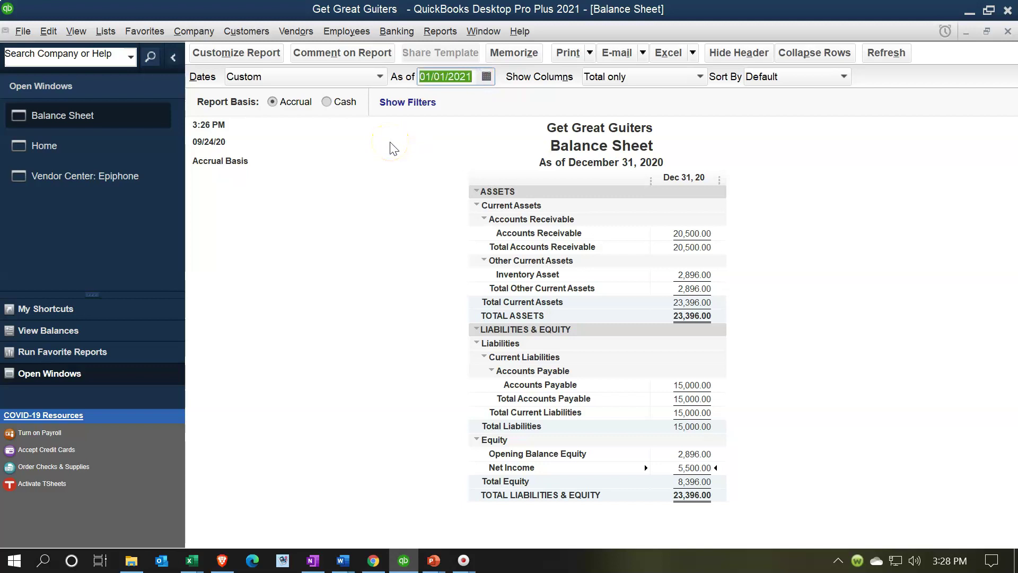
left_click(779, 261)
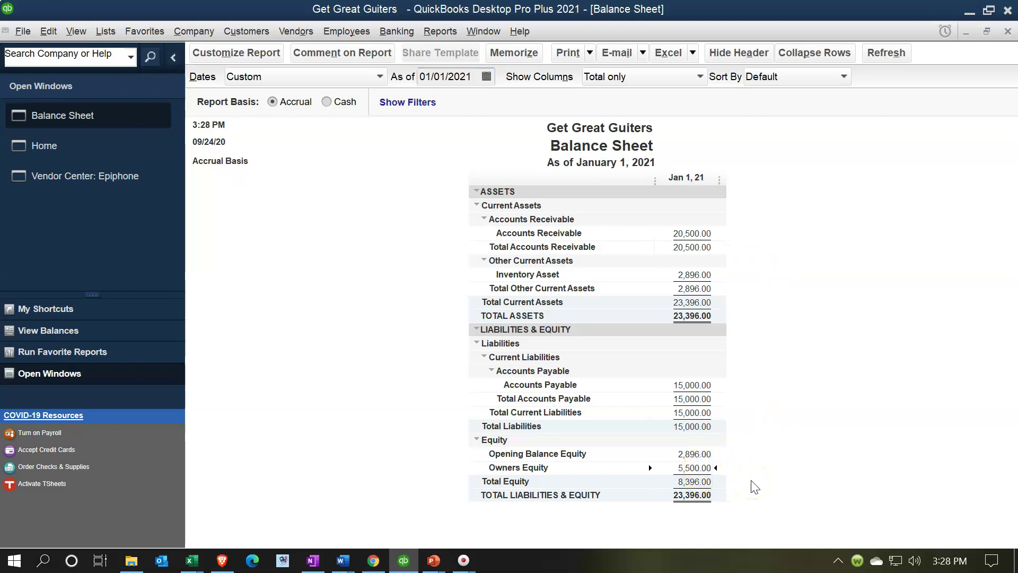
left_click(709, 485)
left_click(449, 38)
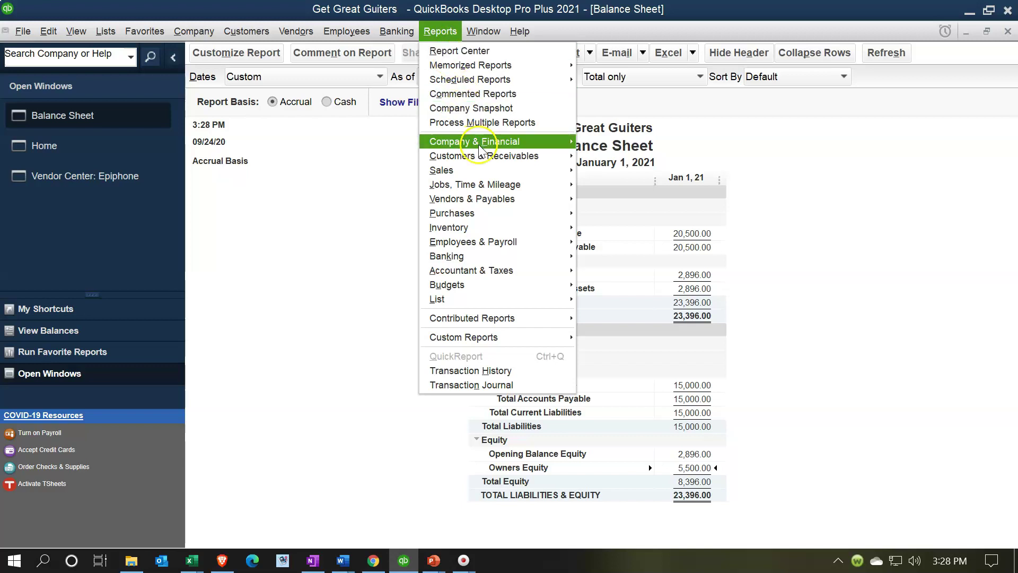
Run Profit & Loss Standard for 01/01/2020–12/31/2020 and select the Uncategorized Expenses line
left_click(553, 150)
left_click(610, 142)
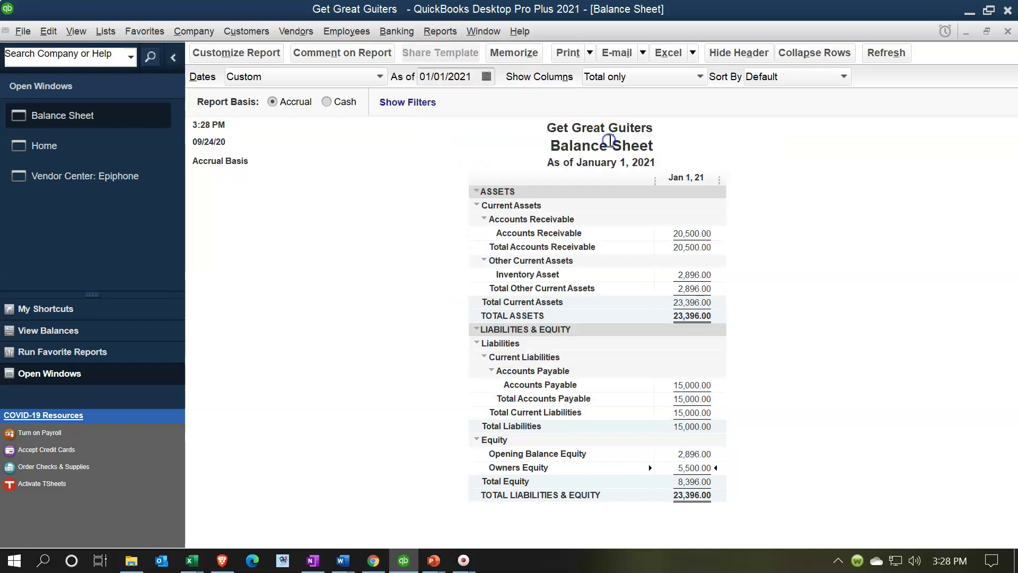
key("Tab")
type("01/01/2020")
key("Tab")
type("1231")
key("Tab")
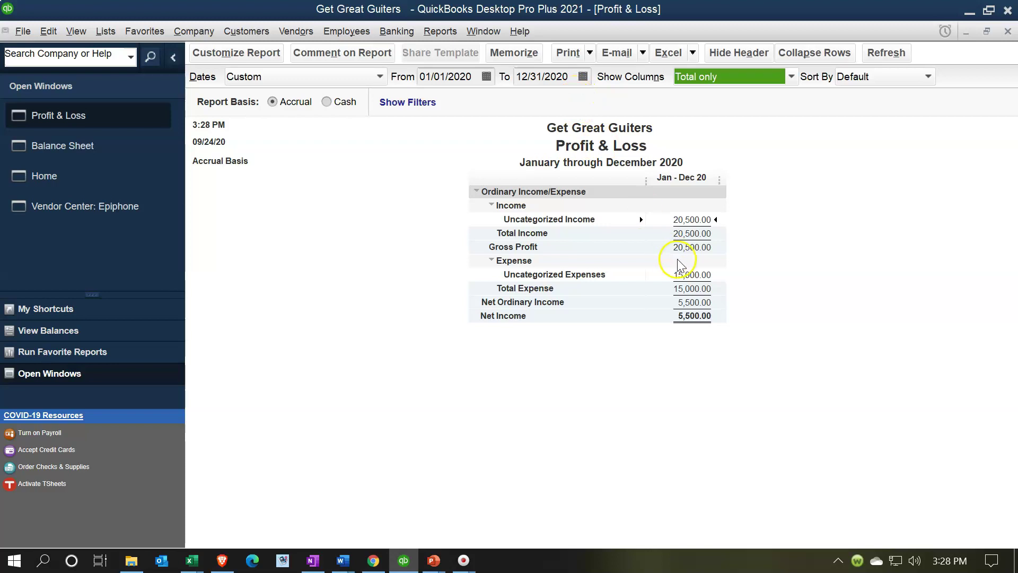
left_click(710, 274)
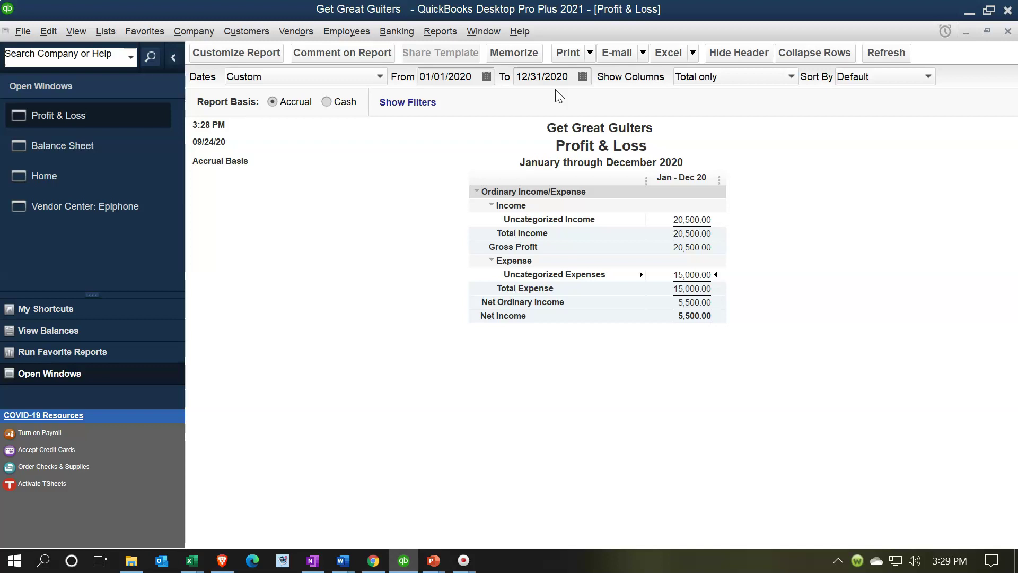
left_click(451, 77)
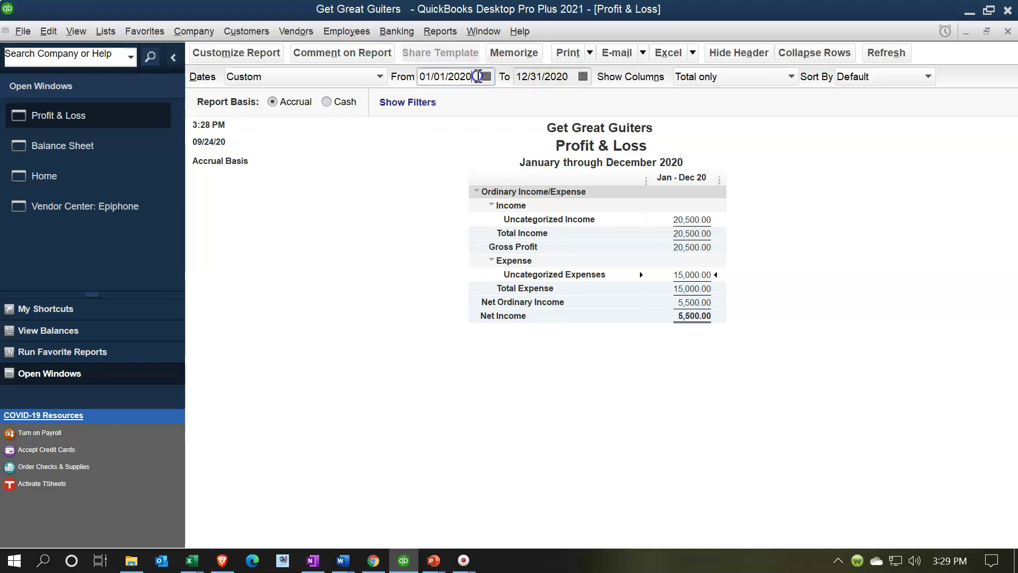
key("BackSpace")
type("2")
key("BackSpace")
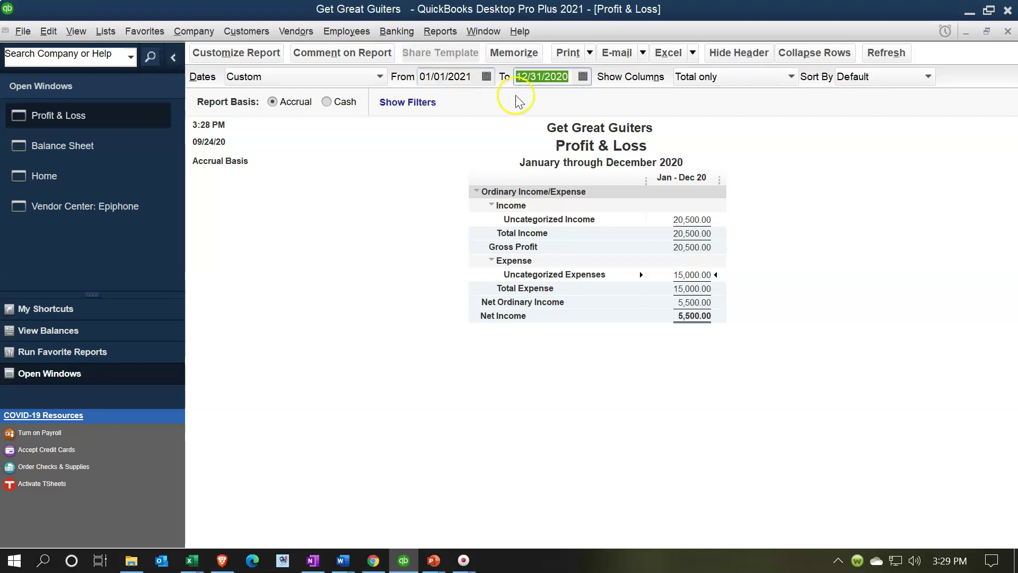
left_click(574, 76)
key("BackSpace")
type("1")
left_click(474, 229)
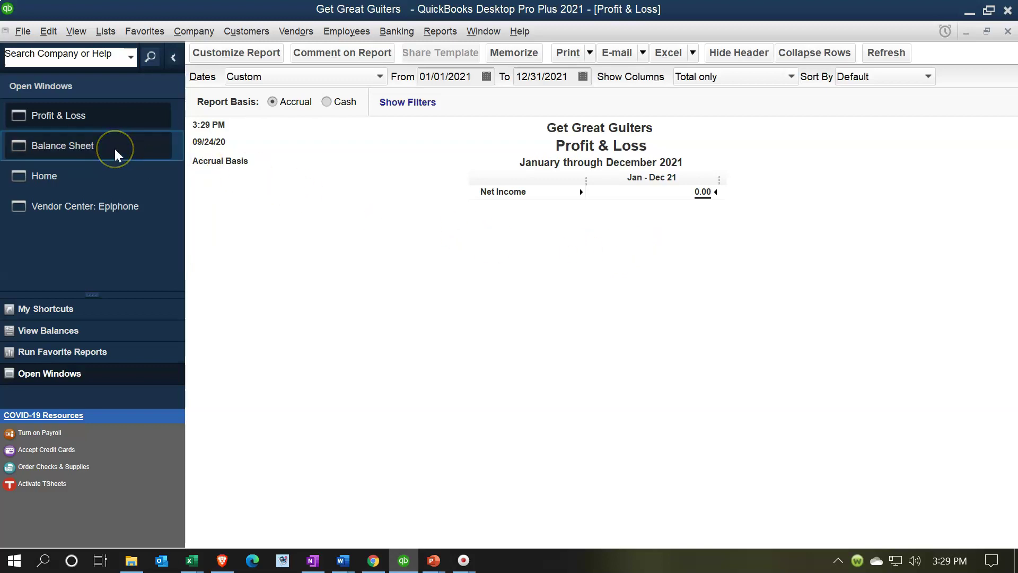
left_click(475, 79)
key("BackSpace")
type("0")
key("Tab")
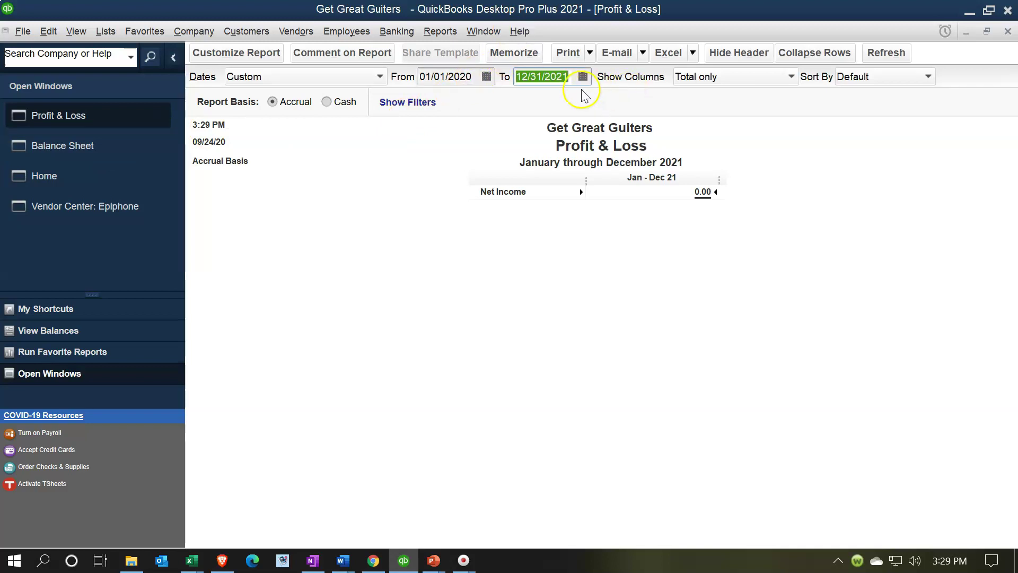
left_click(574, 77)
key("BackSpace")
type("0")
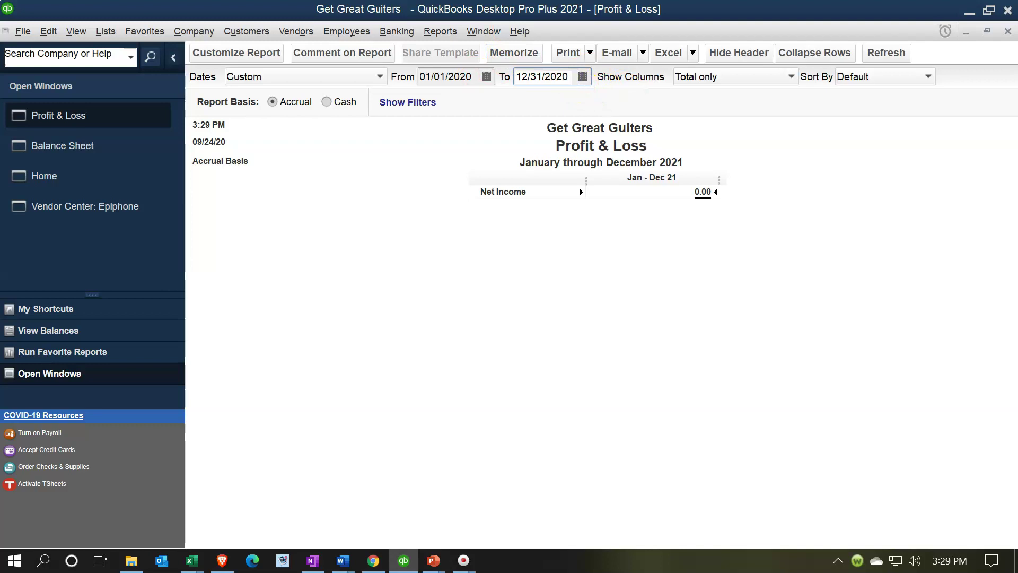
left_click(613, 290)
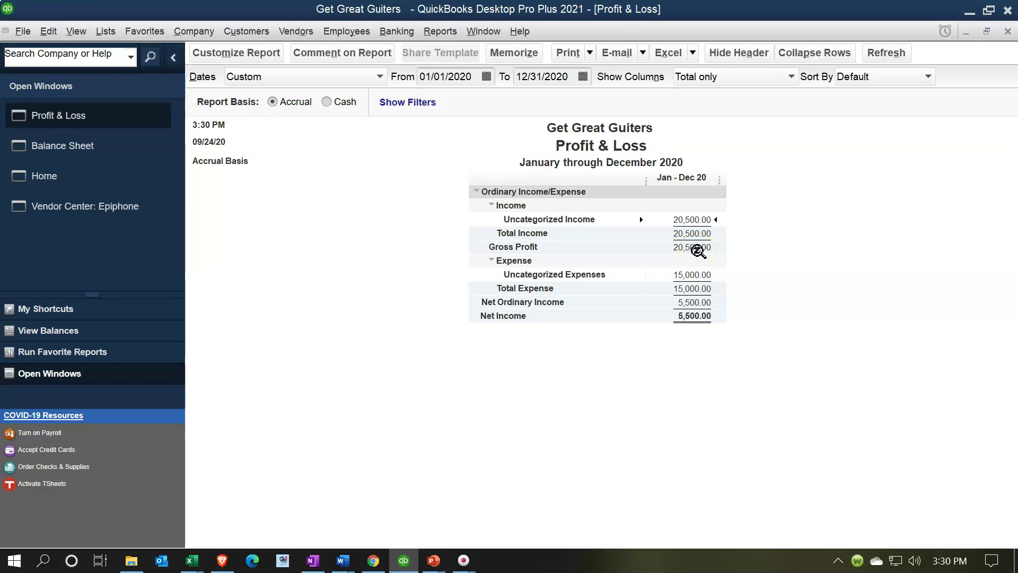
Select Uncategorized Expenses on the Profit & Loss, then Accounts Payable 15,000.00 on the Balance Sheet
left_click(703, 247)
left_click(706, 234)
left_click(707, 275)
left_click(830, 291)
left_click(801, 303)
left_click(97, 146)
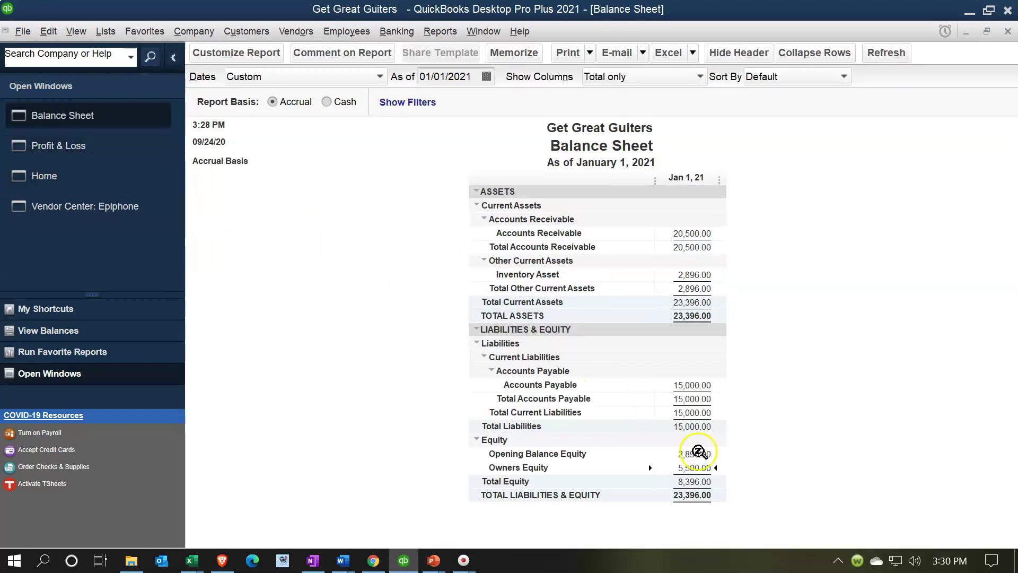
left_click(696, 385)
Open the Vendor Balance Summary, which shows Epiphone at 15,000.00, then switch back to the Balance Sheet
left_click(449, 34)
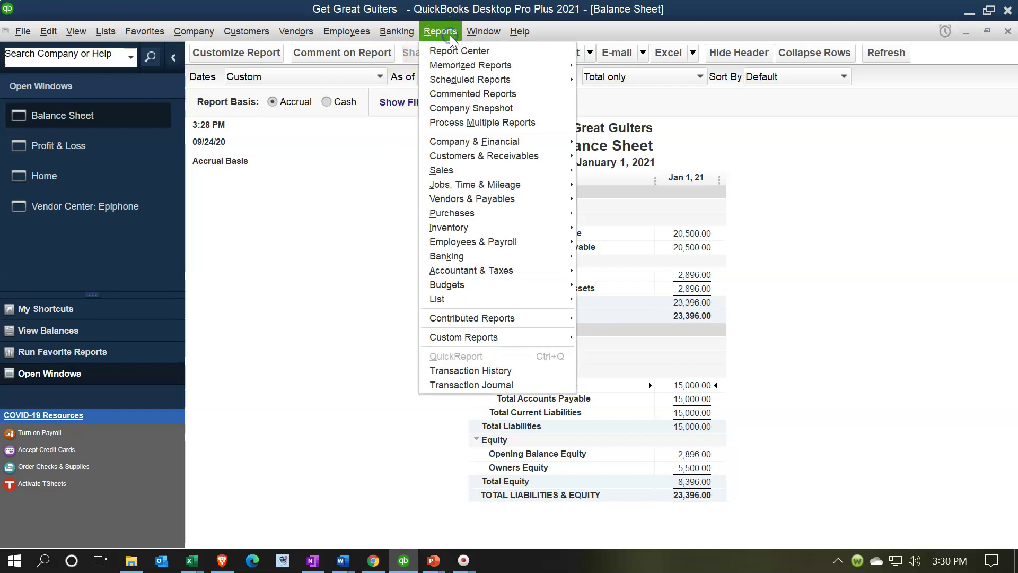
mouse_move(479, 143)
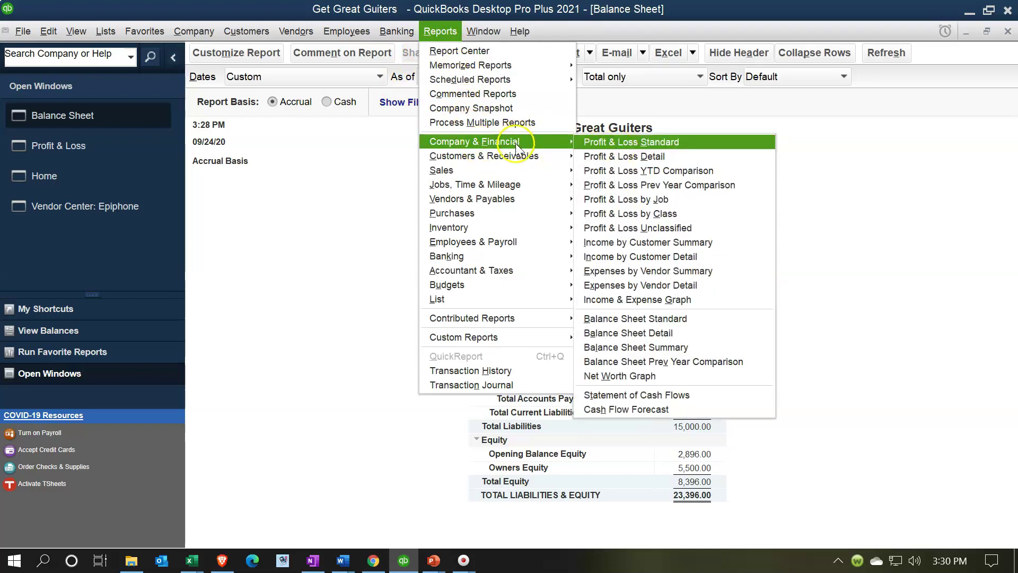
mouse_move(521, 197)
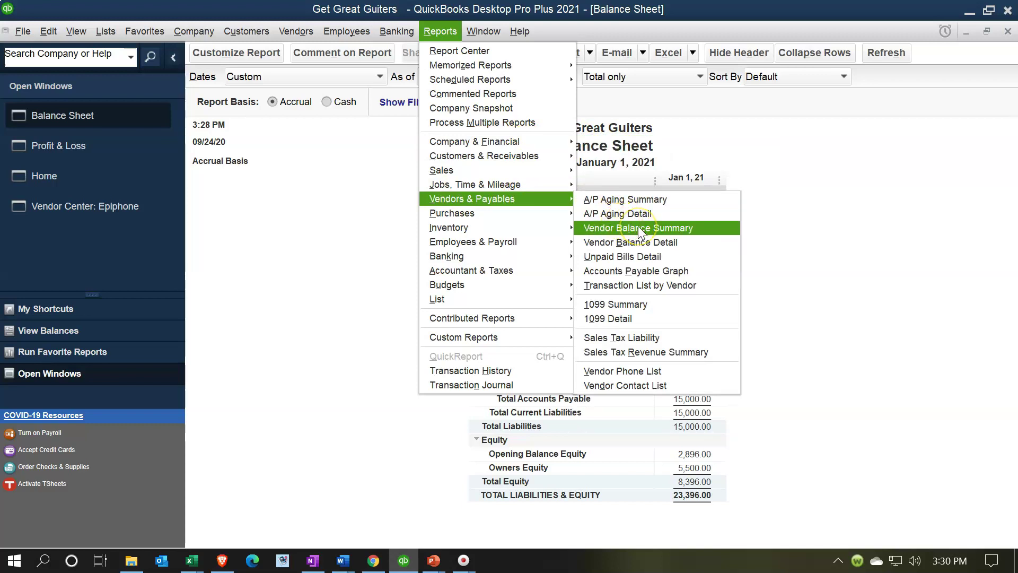
left_click(638, 227)
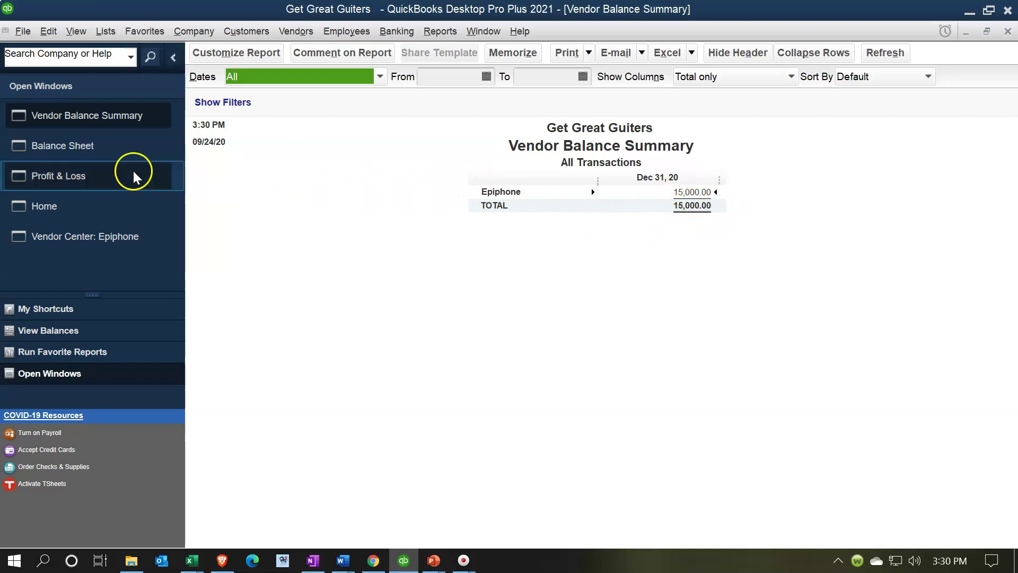
left_click(97, 149)
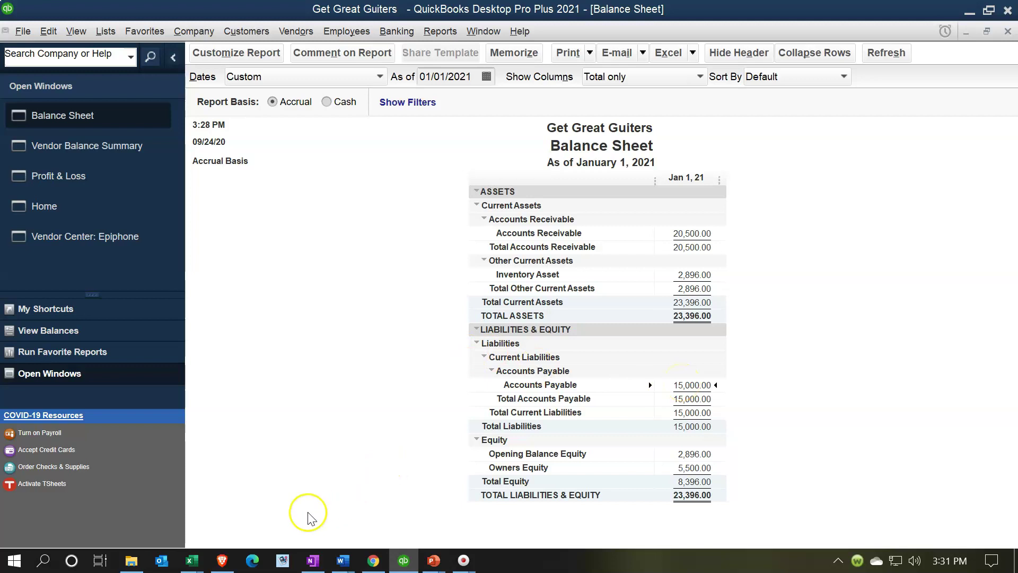
mouse_move(200, 567)
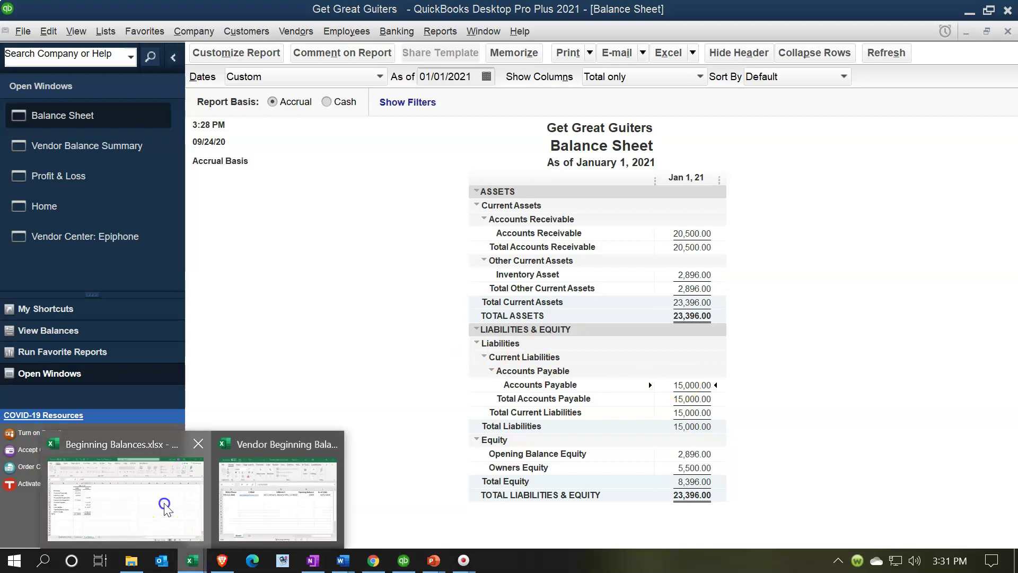
left_click(126, 495)
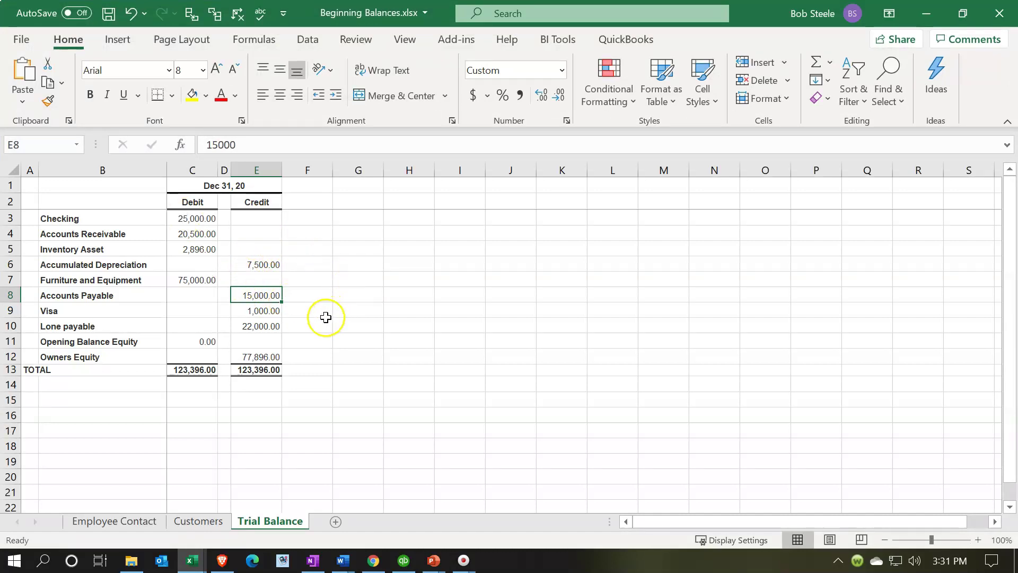
left_click(266, 355)
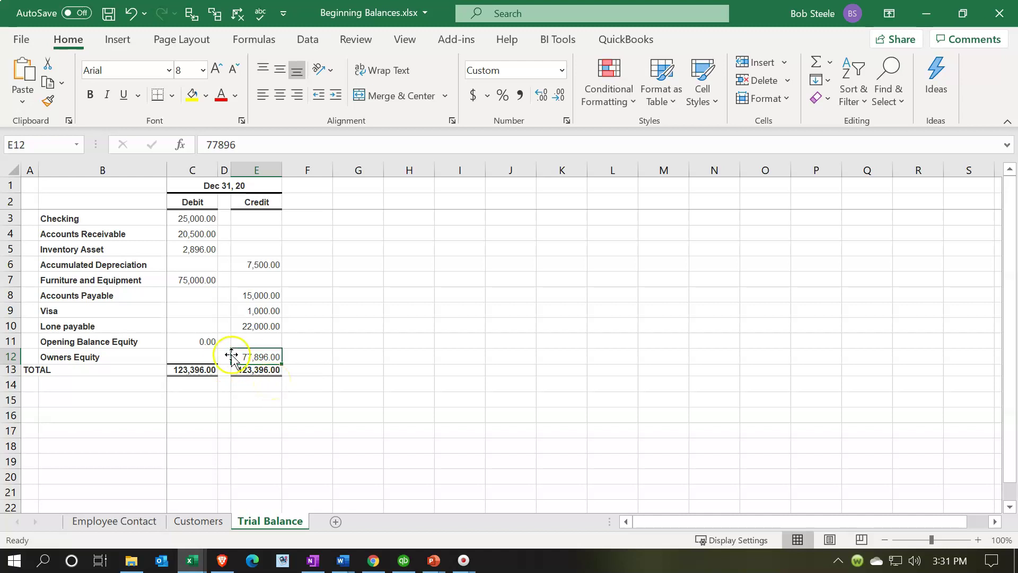
left_click(211, 344)
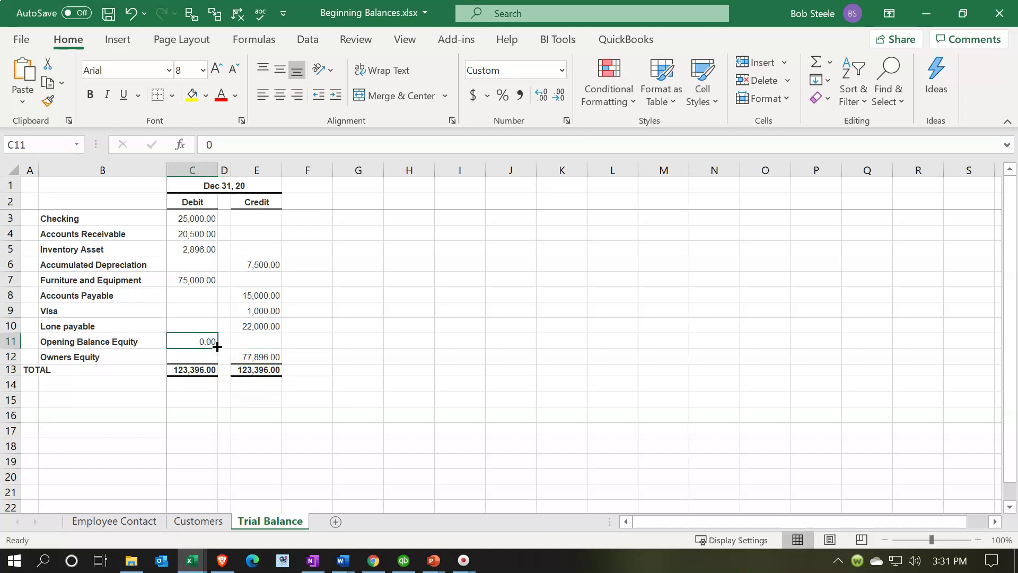
left_click(405, 562)
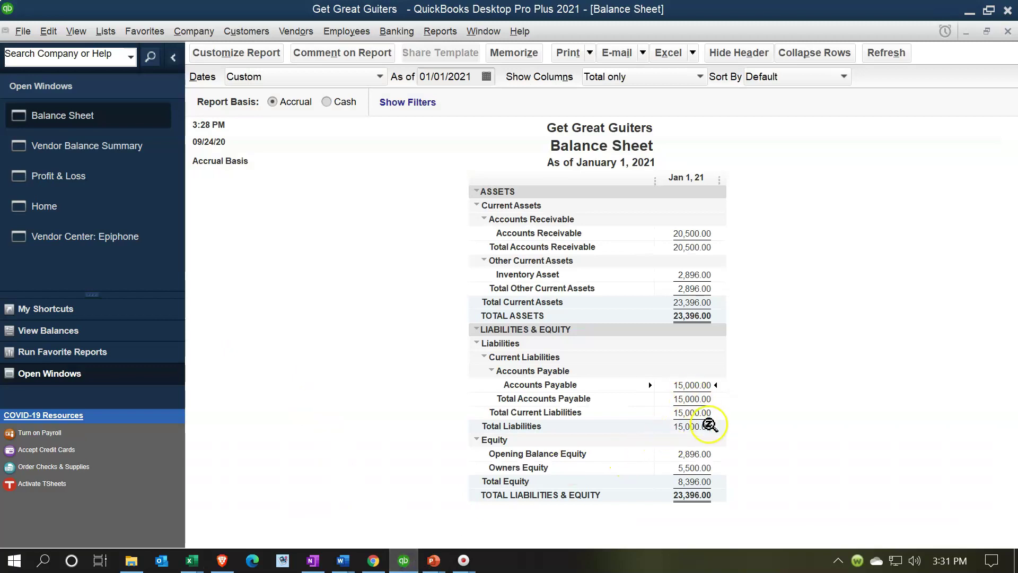